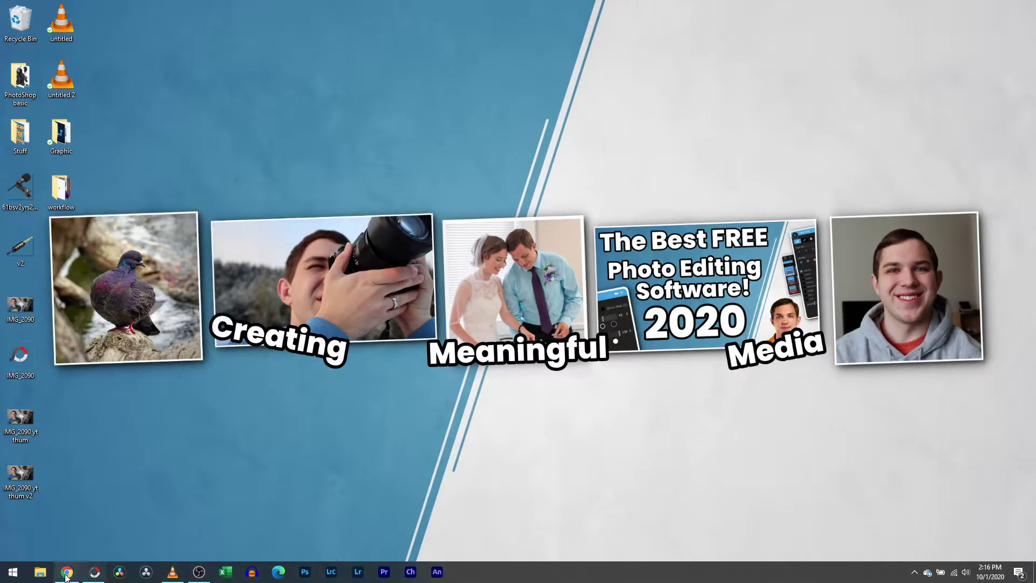
# Step: Bring PhotoScape X Pro back and return the FIFINE jack cutout to its original spot above the box
pyautogui.click(95, 572)
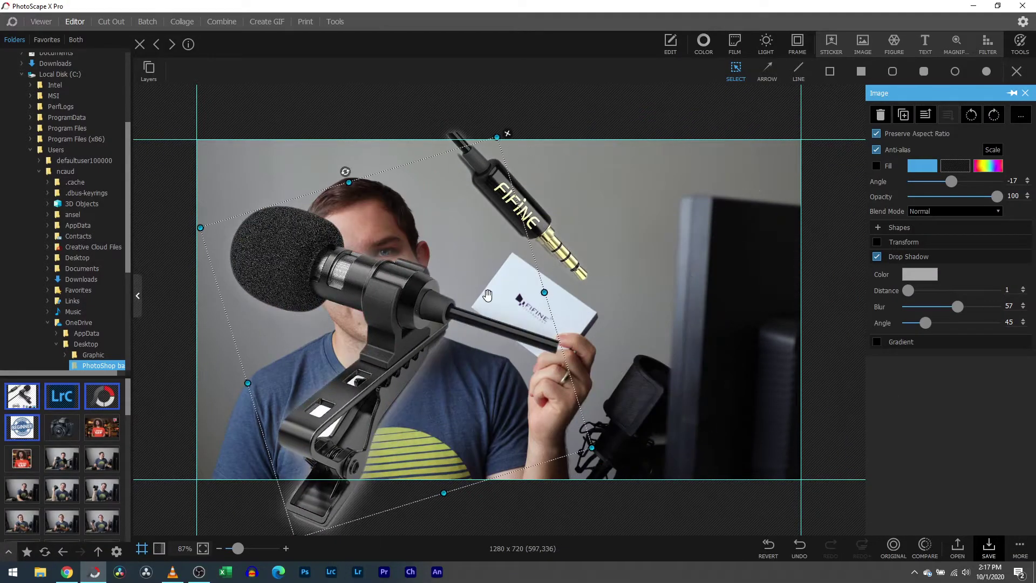
pyautogui.click(519, 208)
pyautogui.moveTo(519, 208); pyautogui.dragTo(693, 263)
pyautogui.hotkey('ctrl', 'z')
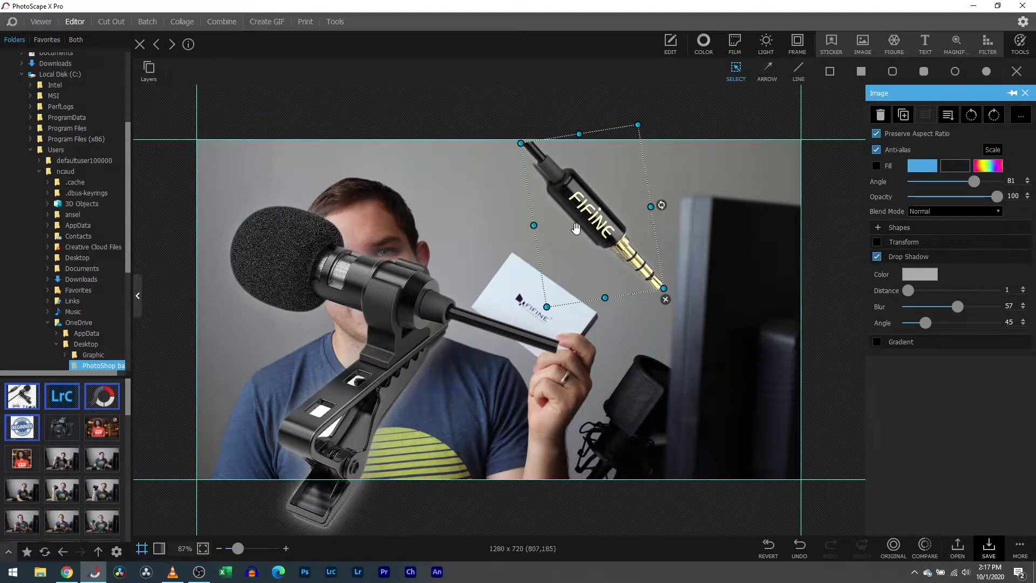
pyautogui.hotkey('ctrl', 'y')
pyautogui.hotkey('ctrl', 'z')
pyautogui.hotkey('ctrl', 'z')
pyautogui.hotkey('ctrl', 'z')
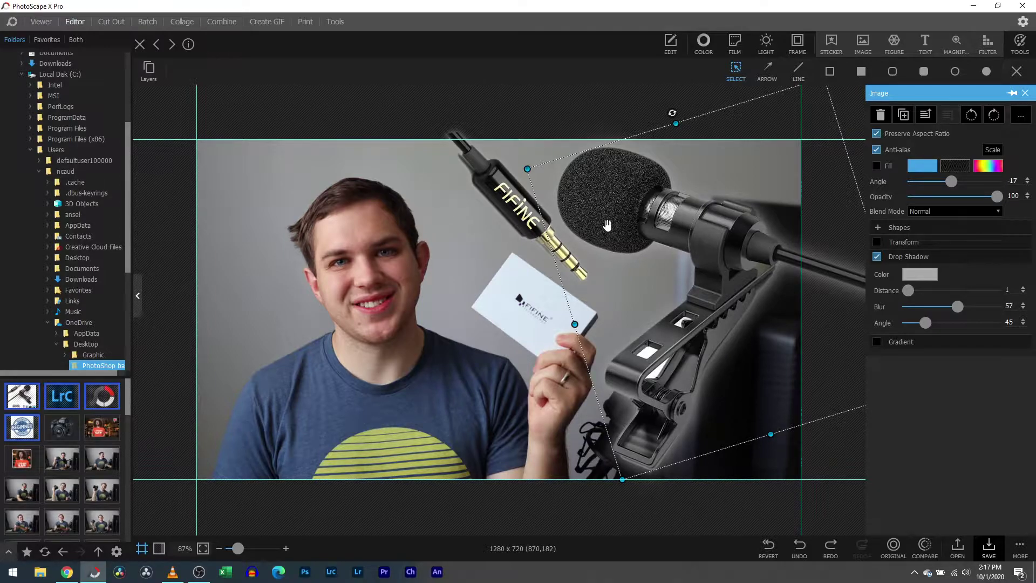
# Step: Revert the microphone photo in Cut Out to its original, then check YouTube Studio in Chrome
pyautogui.click(110, 21)
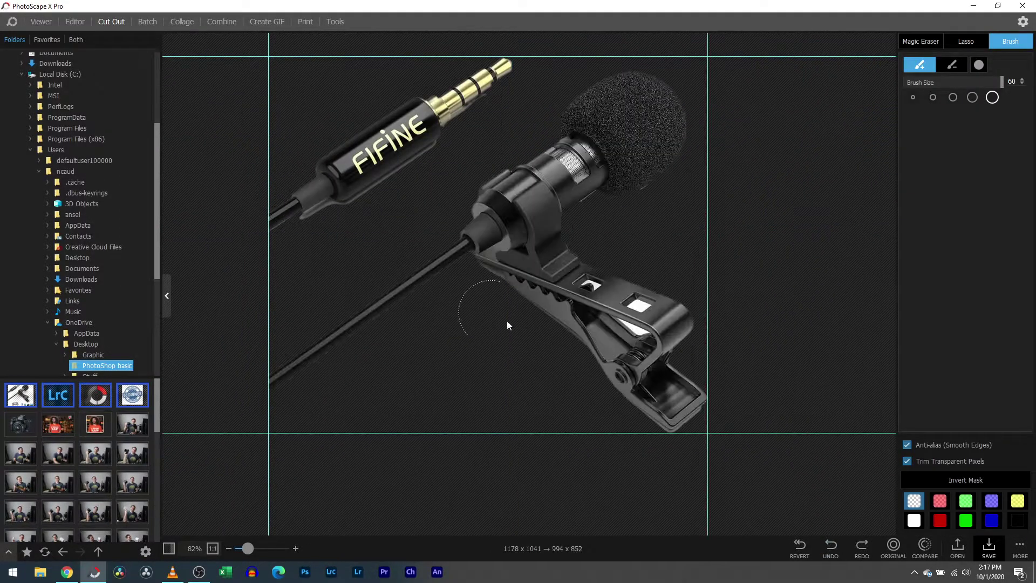
pyautogui.click(800, 537)
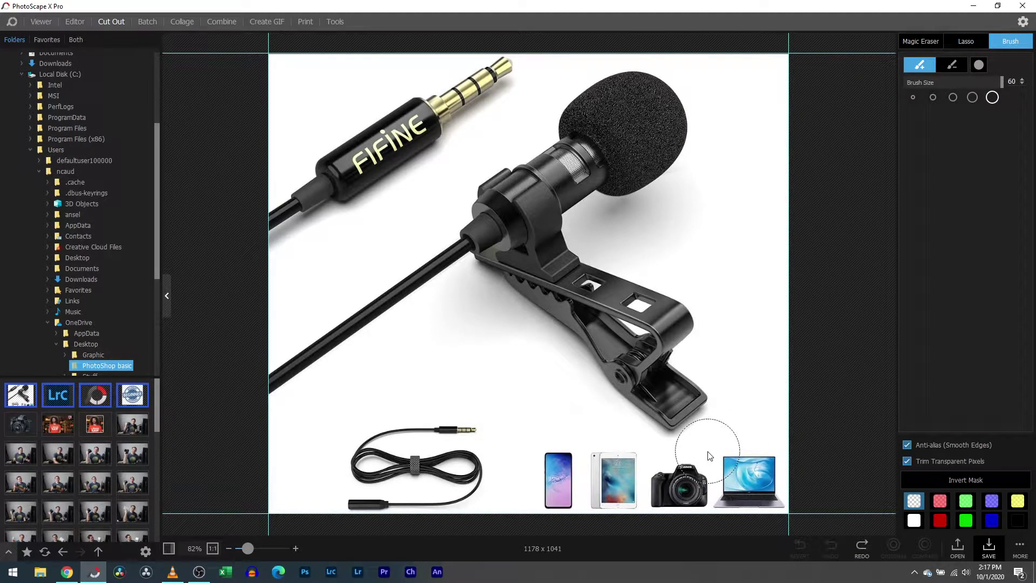
pyautogui.click(67, 574)
pyautogui.click(159, 41)
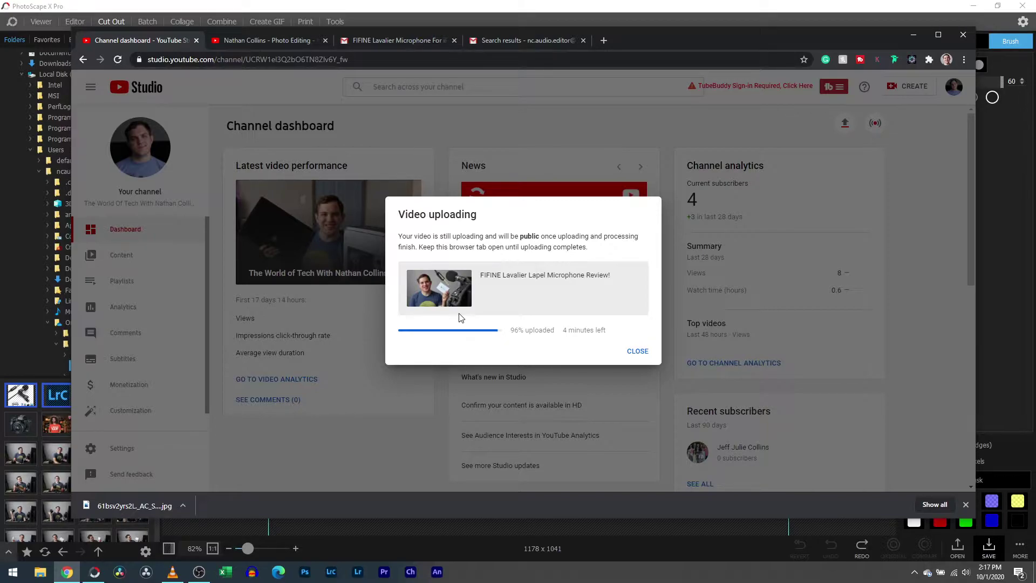
pyautogui.click(913, 34)
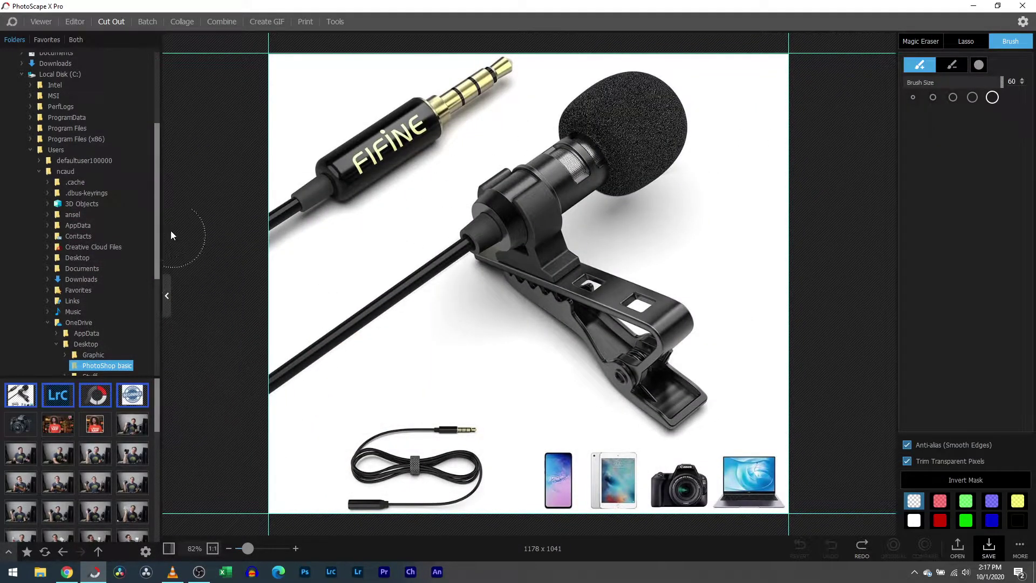
# Step: Revert the Editor photo to the original 6000 x 4000 shot of the man holding the FIFINE box
pyautogui.click(75, 21)
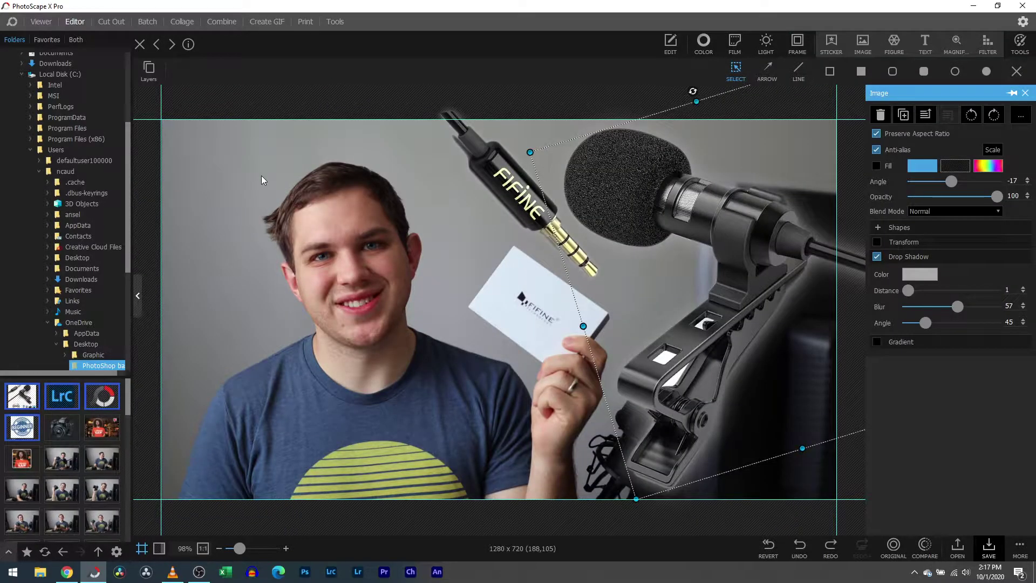
pyautogui.click(769, 546)
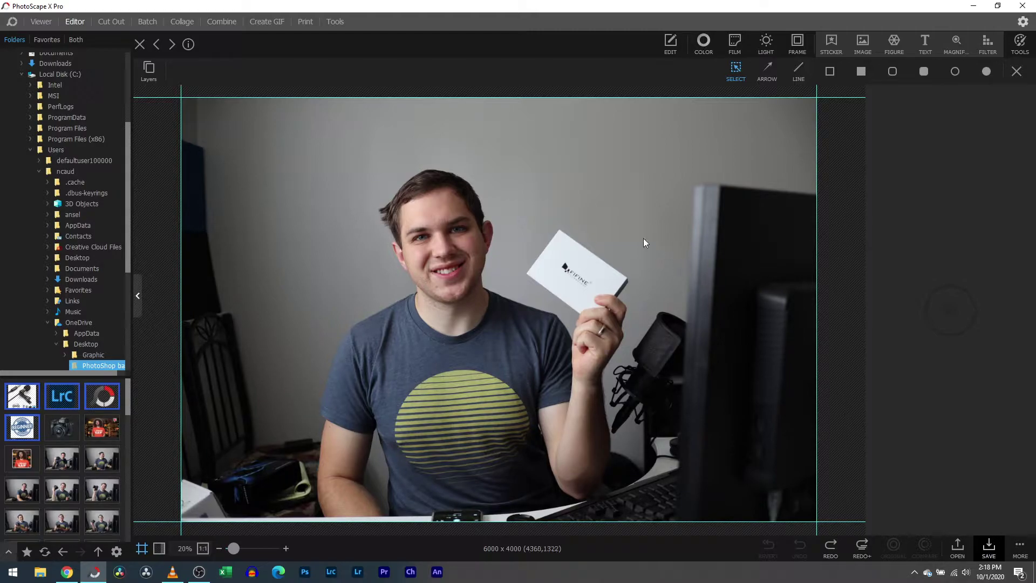
# Step: Redo the 4580 x 2576 crop without the mic overlay, and reopen the mic photo in Cut Out
pyautogui.click(831, 547)
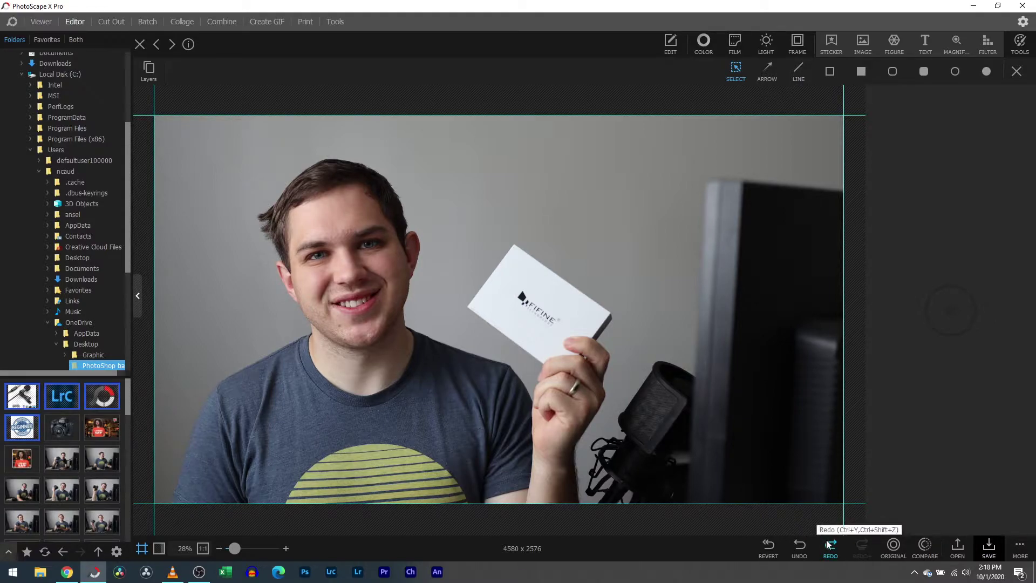
pyautogui.click(829, 547)
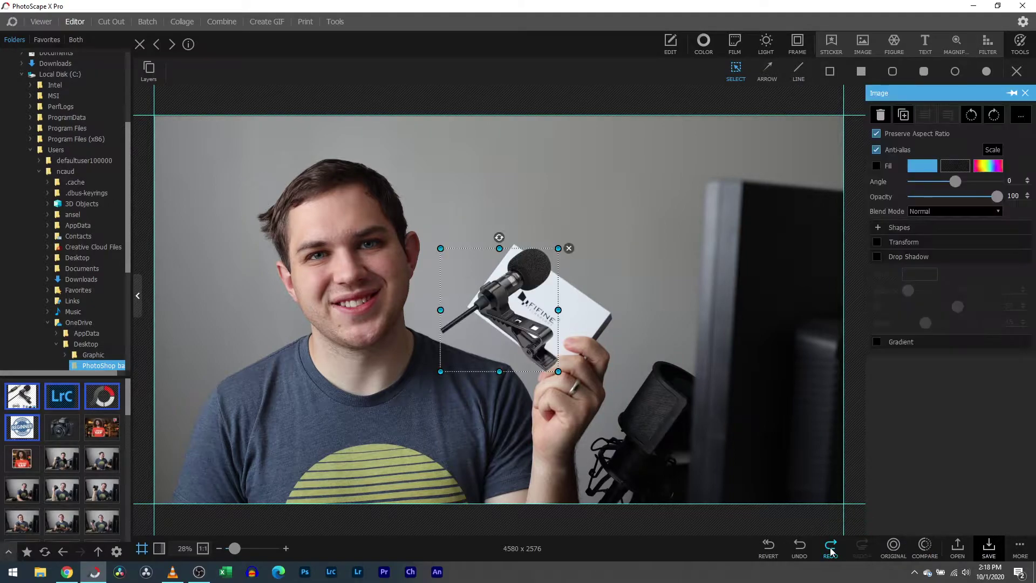
pyautogui.click(800, 550)
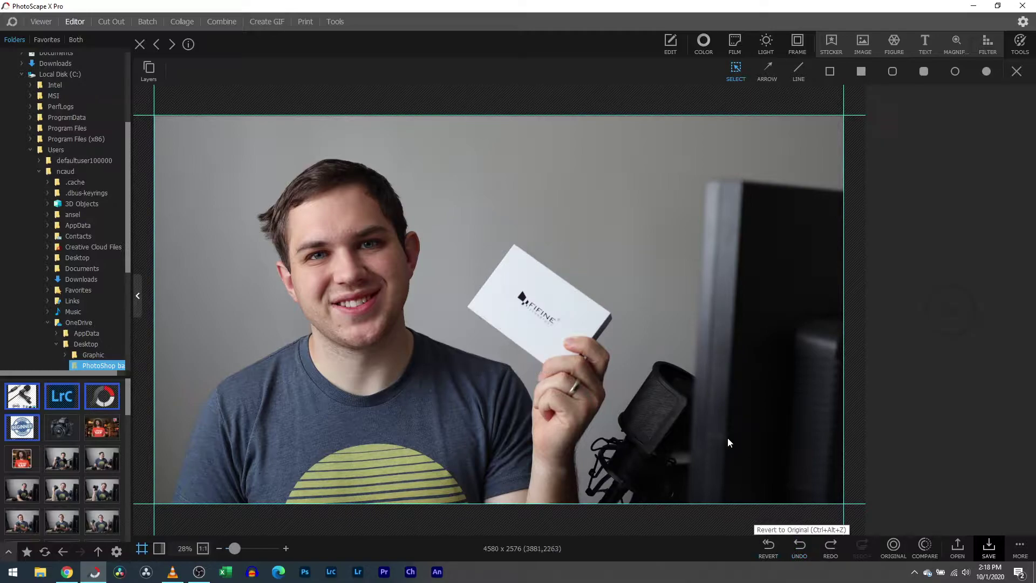
pyautogui.click(112, 21)
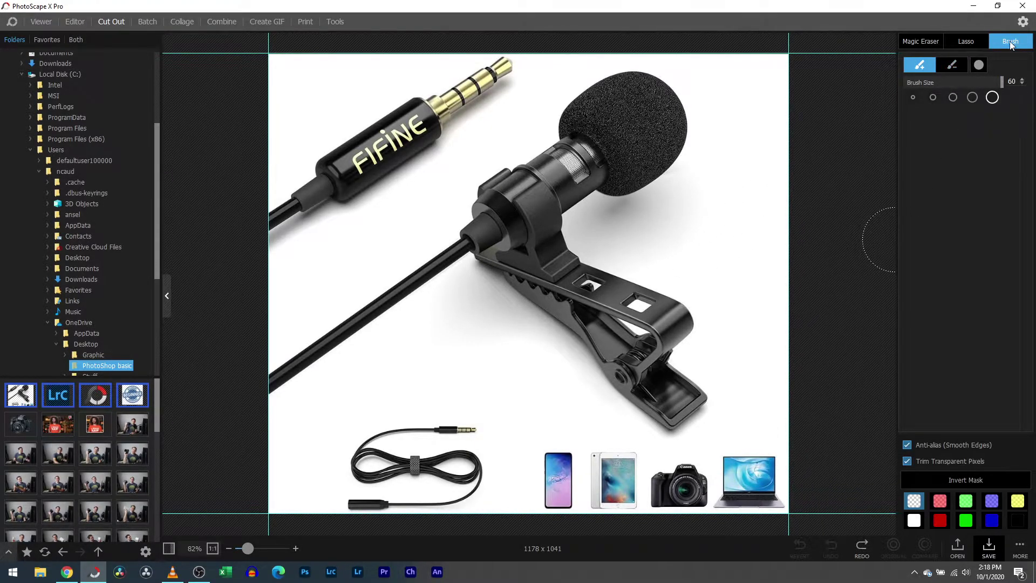
# Step: Brush-mask the cable and devices along the bottom, and erase the white background with Magic Eraser
pyautogui.moveTo(797, 460)
pyautogui.mouseDown()
pyautogui.moveTo(617, 469)
pyautogui.moveTo(553, 448)
pyautogui.moveTo(436, 439)
pyautogui.moveTo(325, 461)
pyautogui.moveTo(272, 499)
pyautogui.moveTo(505, 483)
pyautogui.moveTo(784, 512)
pyautogui.moveTo(480, 501)
pyautogui.mouseUp()
pyautogui.click(920, 42)
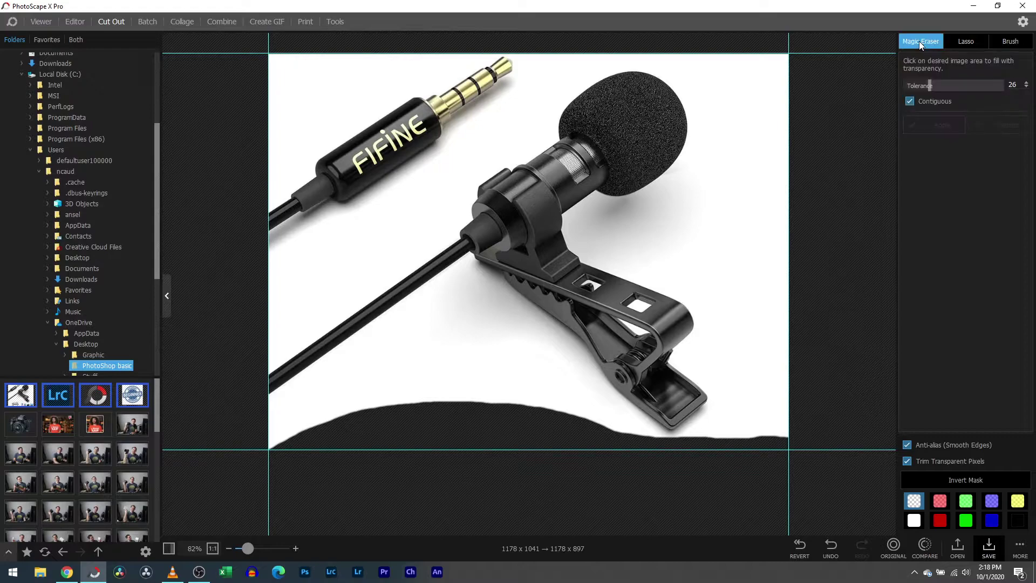
pyautogui.click(441, 326)
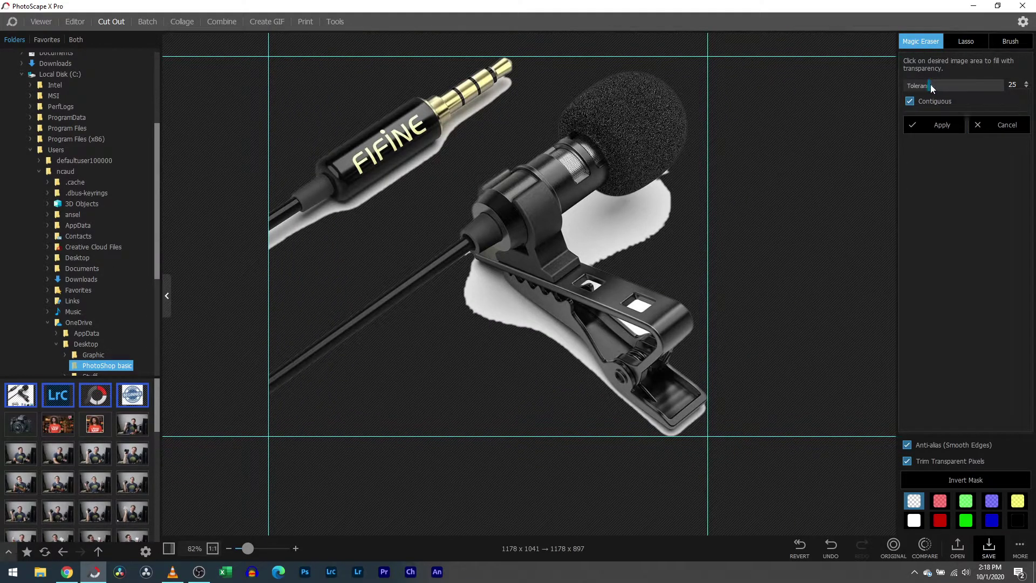
# Step: Raise Magic Eraser tolerance to 38 and erase the leftover white patches and halos around mic and jack
pyautogui.moveTo(930, 86)
pyautogui.mouseDown()
pyautogui.moveTo(982, 87)
pyautogui.moveTo(905, 86)
pyautogui.moveTo(943, 85)
pyautogui.mouseUp()
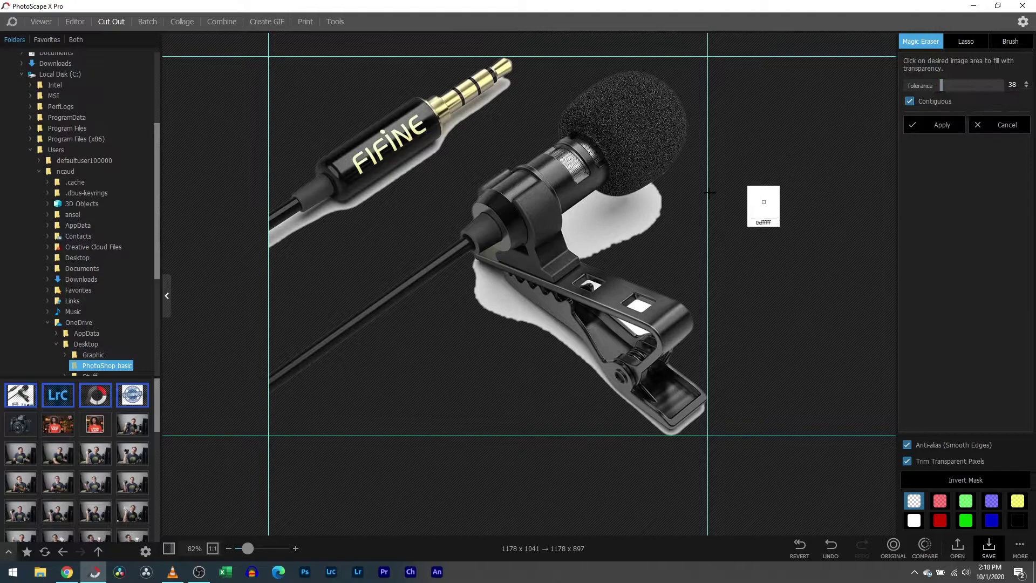
pyautogui.click(618, 224)
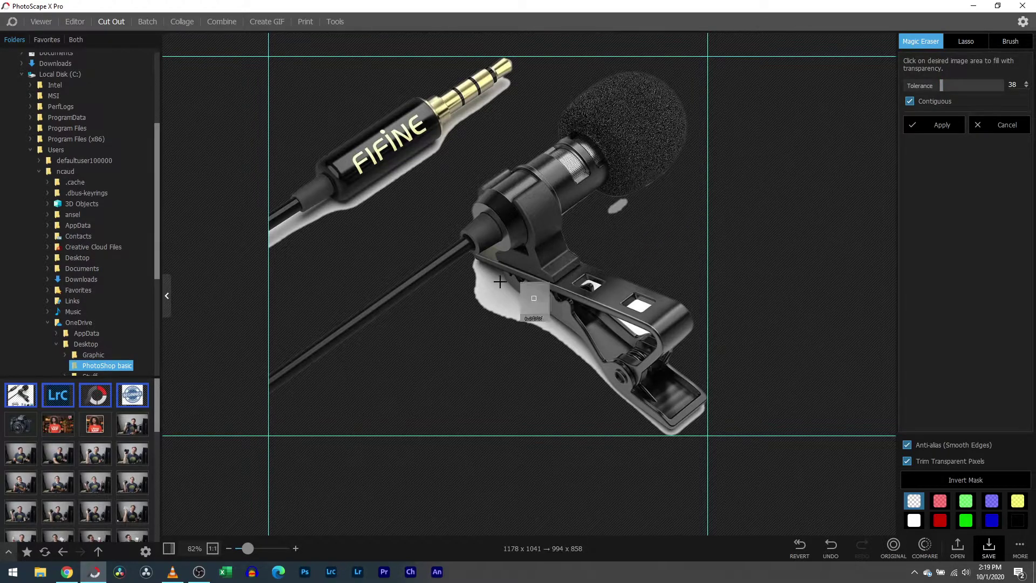
pyautogui.click(492, 296)
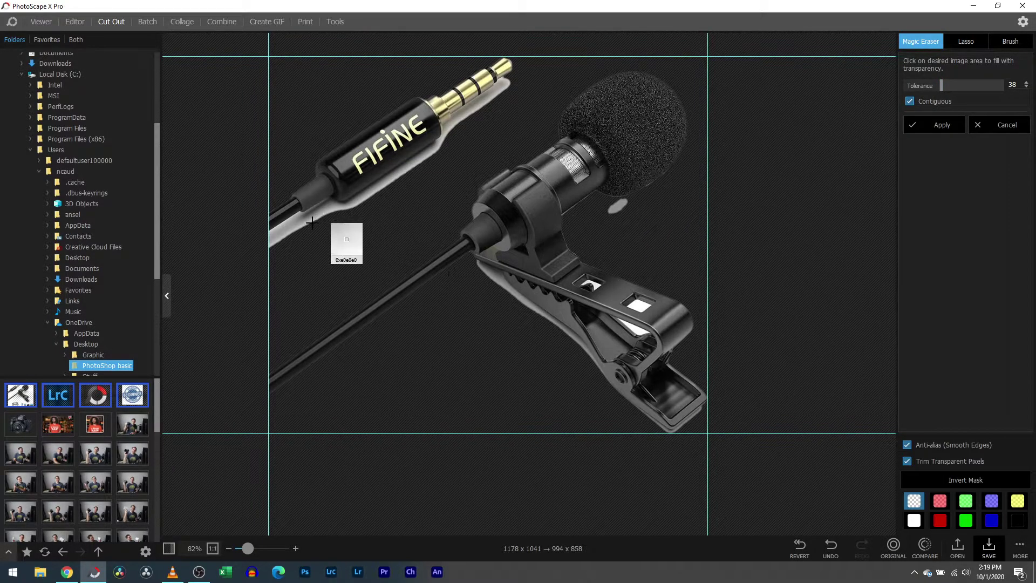
pyautogui.click(281, 233)
pyautogui.click(357, 211)
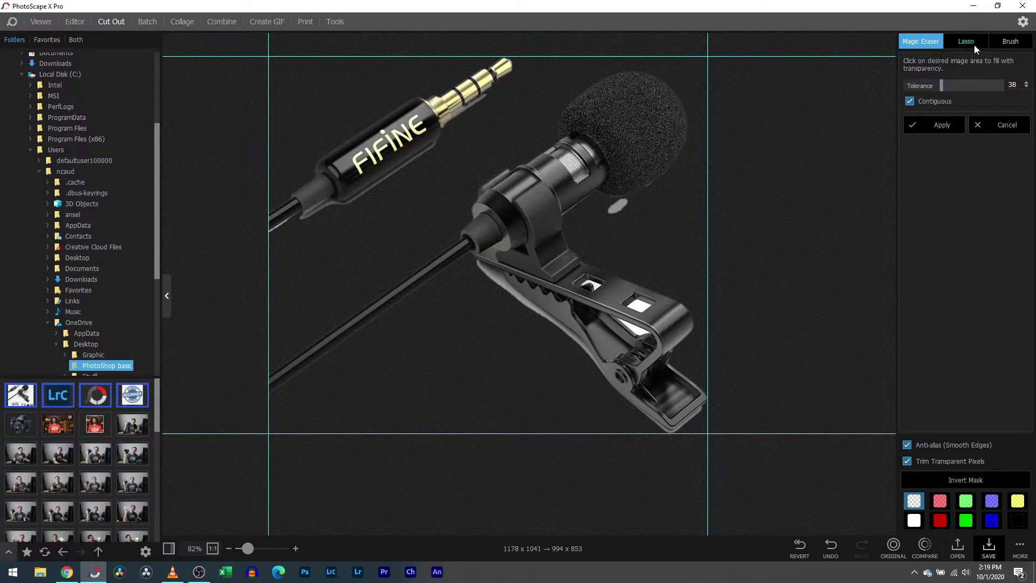
# Step: Lasso away the stray grey blob beside the mic head
pyautogui.click(1008, 44)
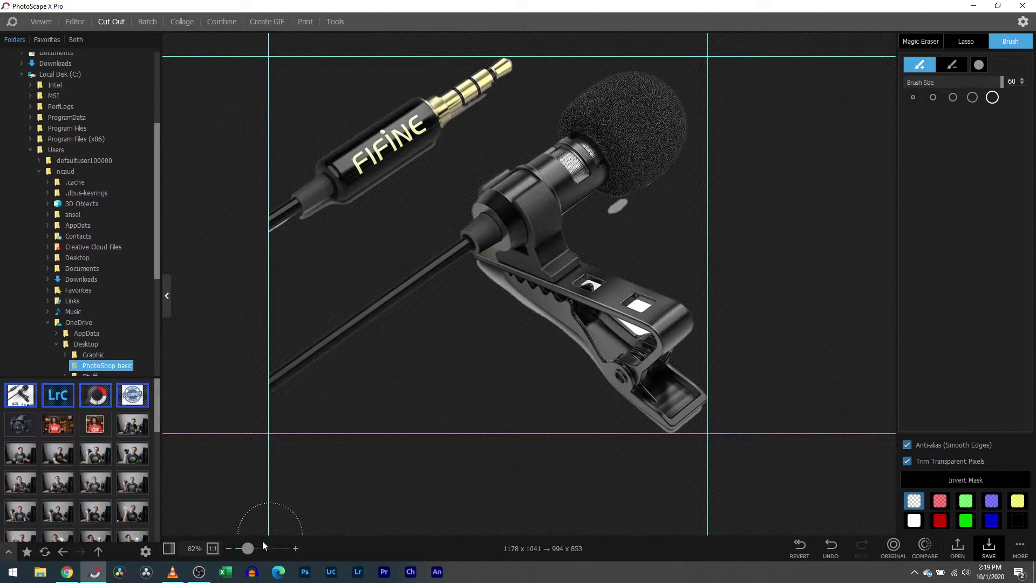
pyautogui.moveTo(250, 549); pyautogui.dragTo(282, 548)
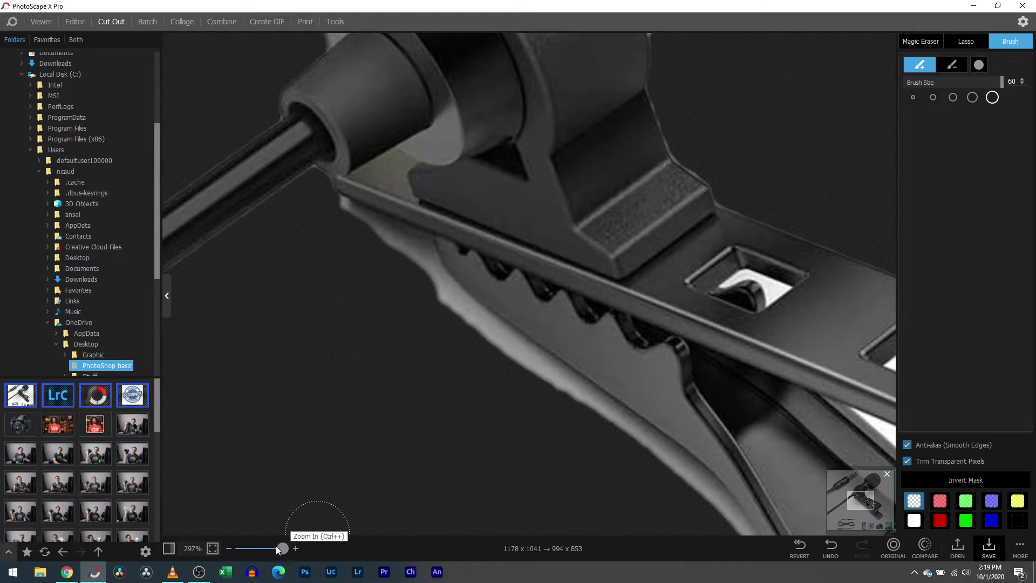
pyautogui.moveTo(277, 548); pyautogui.dragTo(246, 545)
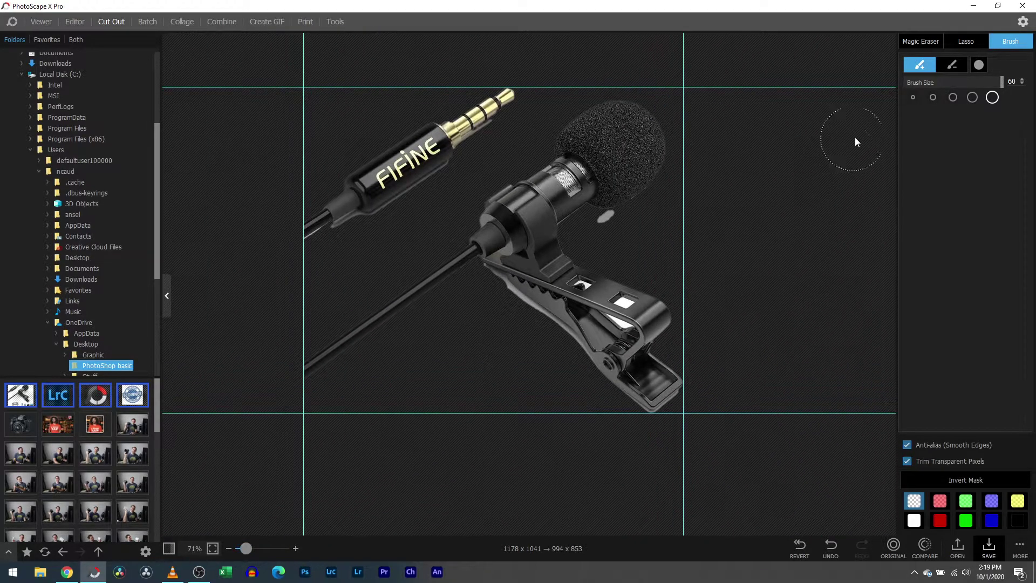
pyautogui.click(965, 41)
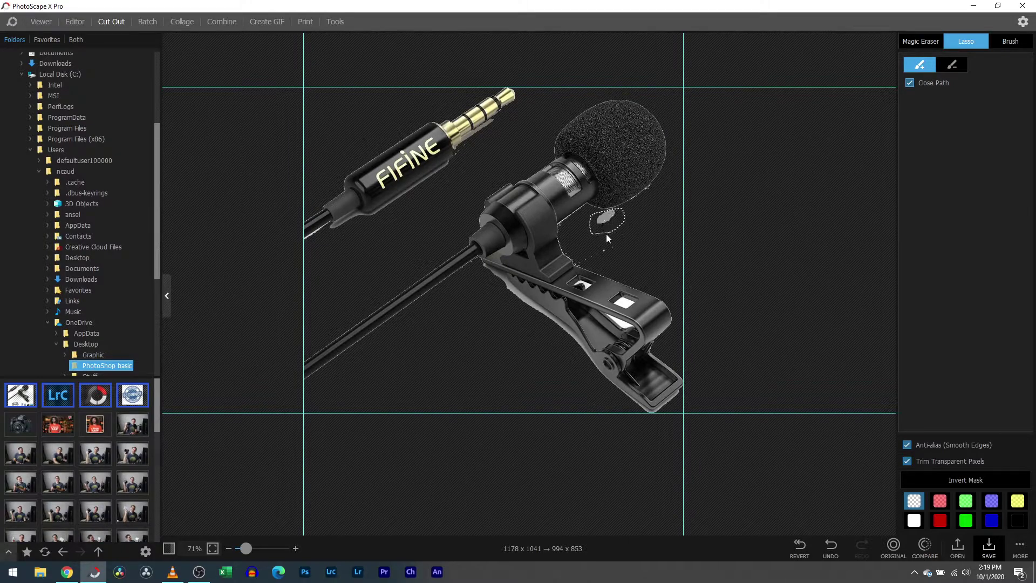
pyautogui.moveTo(606, 236); pyautogui.dragTo(591, 233)
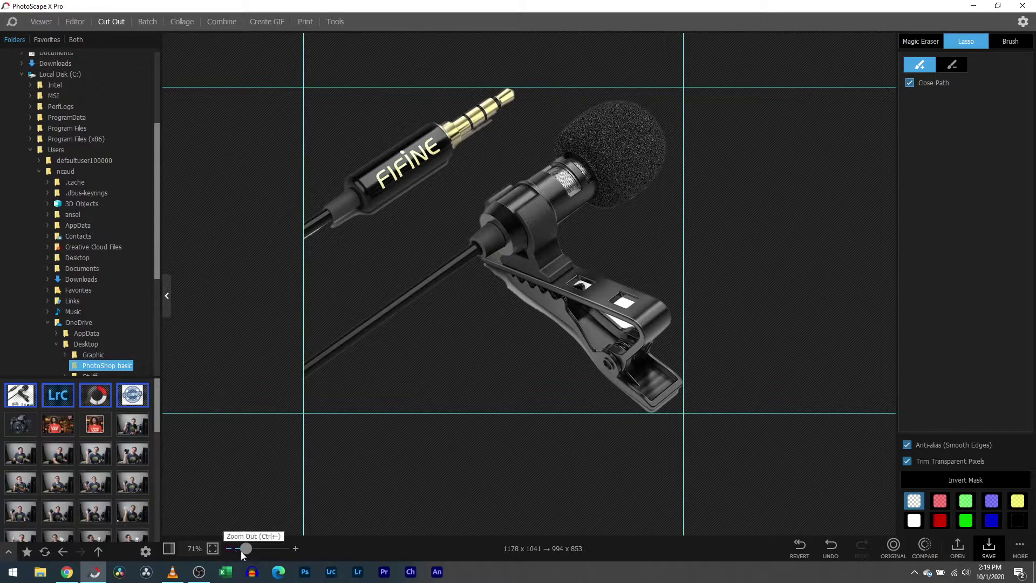
# Step: Trim the clip's rough edge with the lasso, then go back to the cropped photo in the Editor
pyautogui.moveTo(245, 548); pyautogui.dragTo(337, 397)
pyautogui.moveTo(466, 313); pyautogui.dragTo(492, 348)
pyautogui.moveTo(429, 306); pyautogui.dragTo(428, 308)
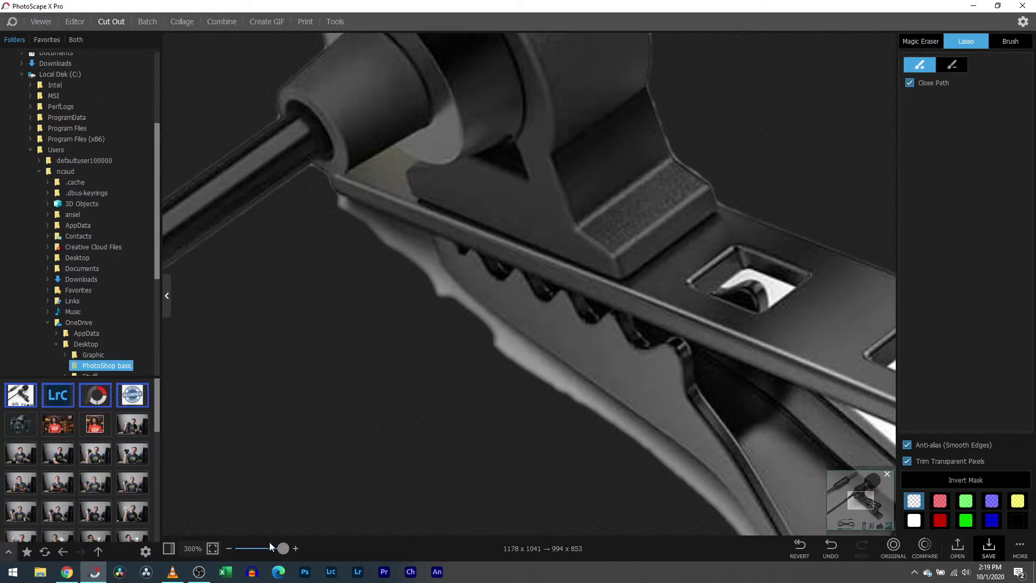
pyautogui.moveTo(271, 544); pyautogui.dragTo(258, 548)
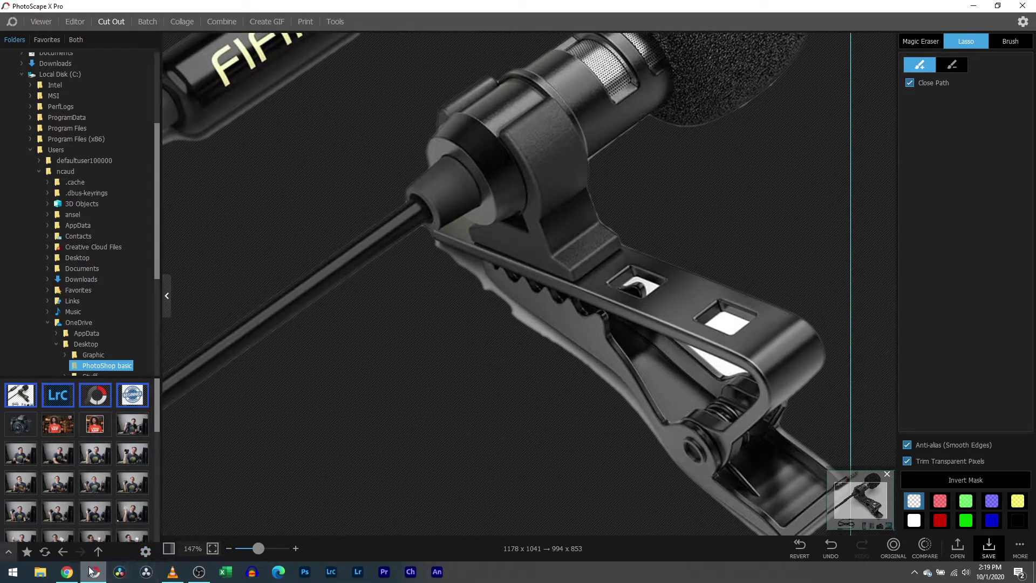
pyautogui.click(76, 22)
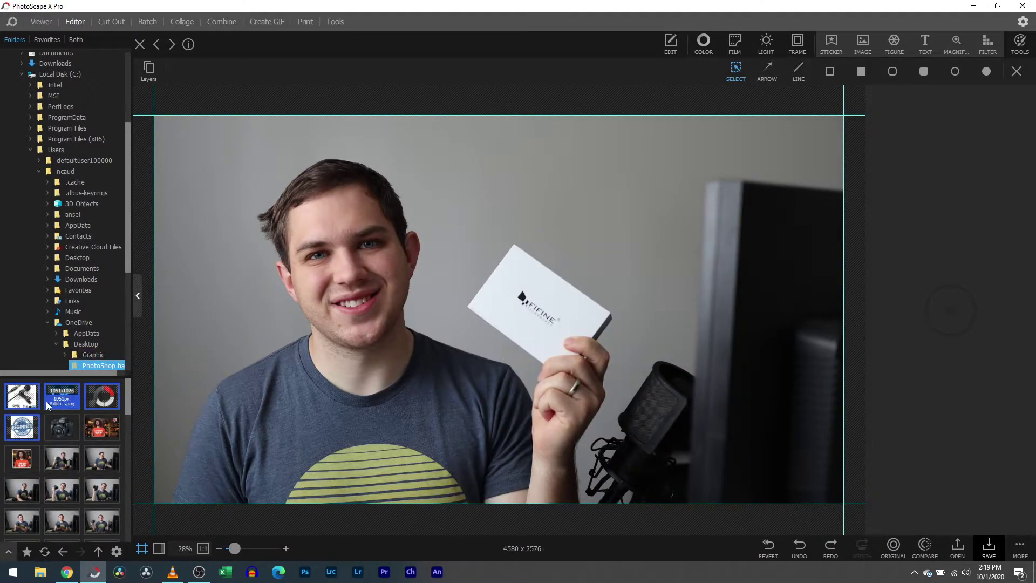
pyautogui.moveTo(21, 426); pyautogui.dragTo(414, 229)
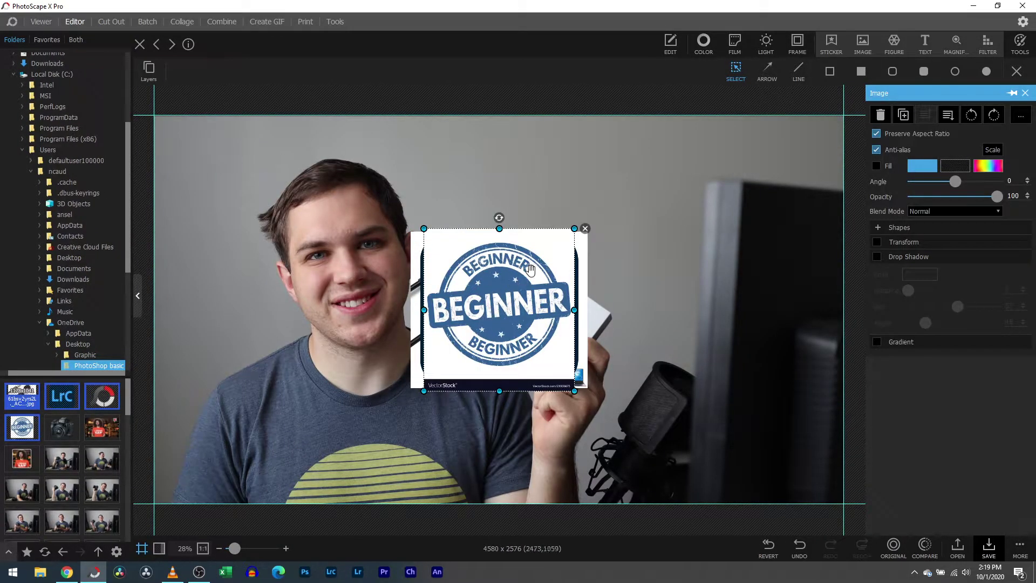
pyautogui.click(585, 228)
pyautogui.click(554, 265)
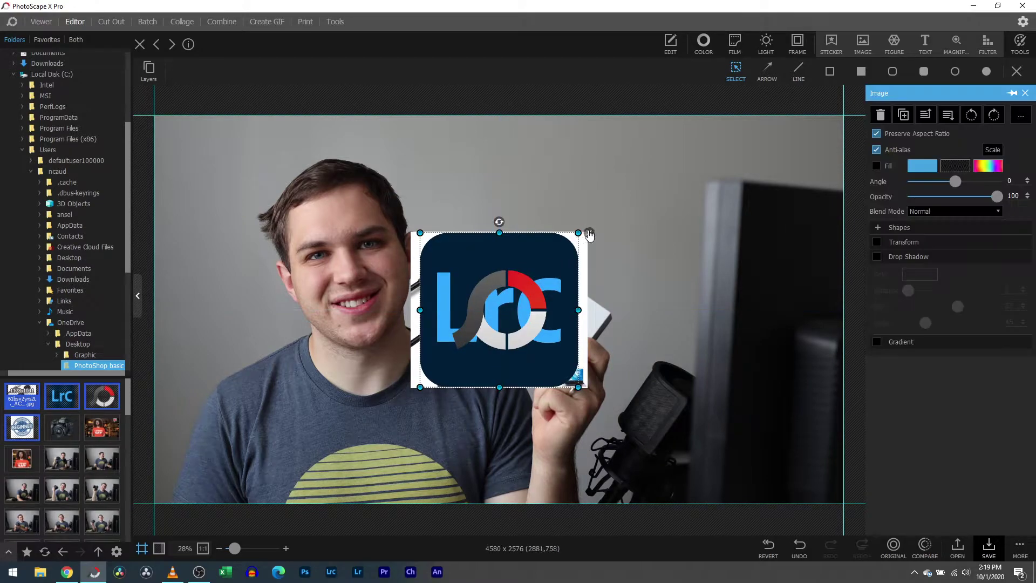
pyautogui.click(589, 235)
pyautogui.click(532, 278)
pyautogui.moveTo(511, 319); pyautogui.dragTo(643, 209)
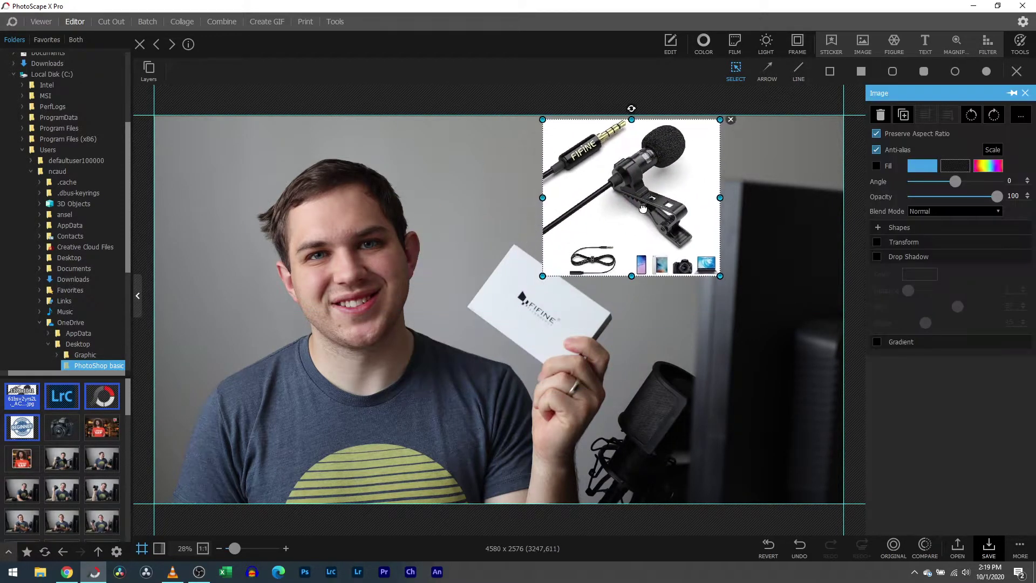
pyautogui.scroll(5, 702, 270)
pyautogui.moveTo(696, 303); pyautogui.dragTo(681, 270)
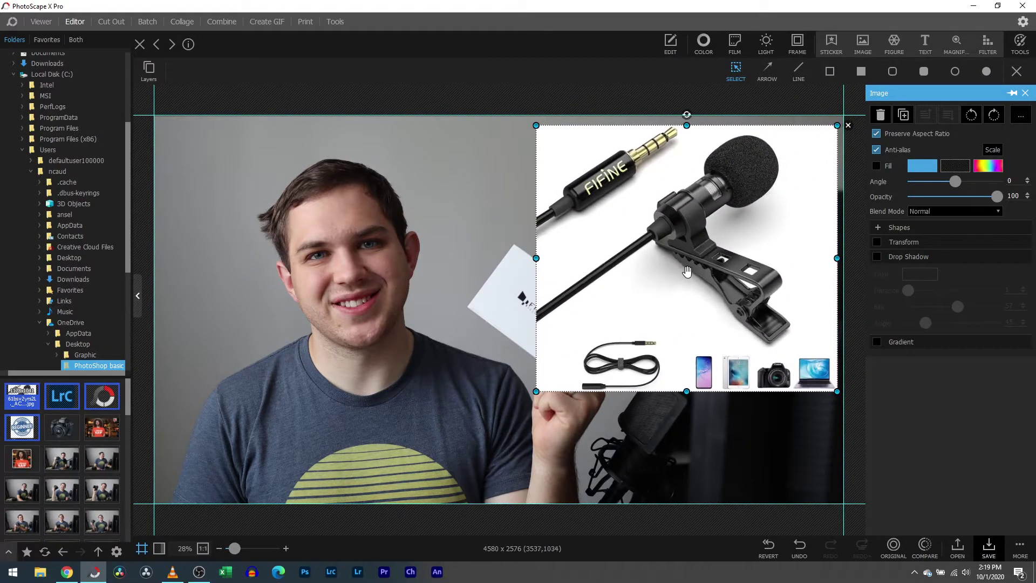
pyautogui.click(848, 125)
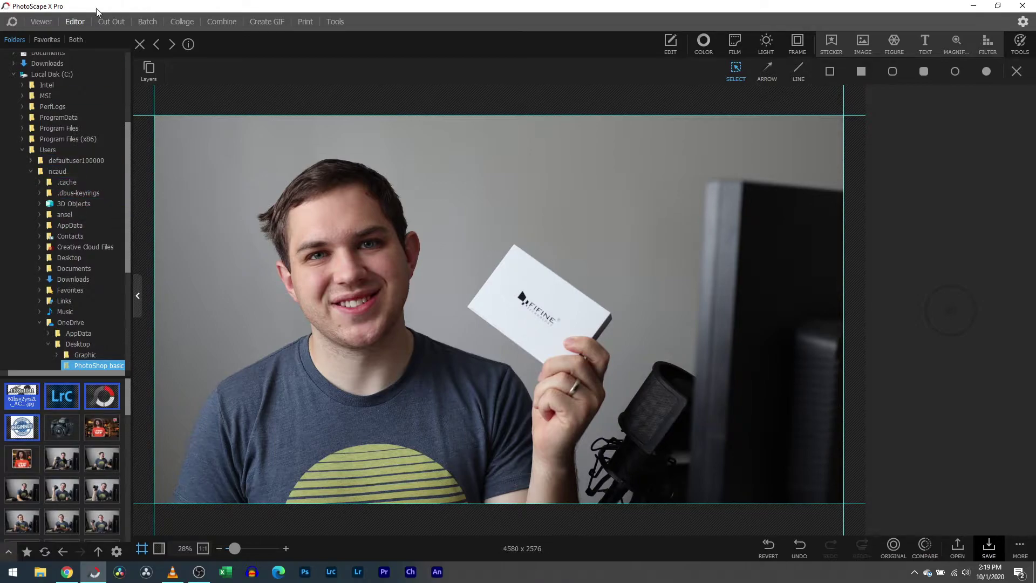
pyautogui.click(110, 22)
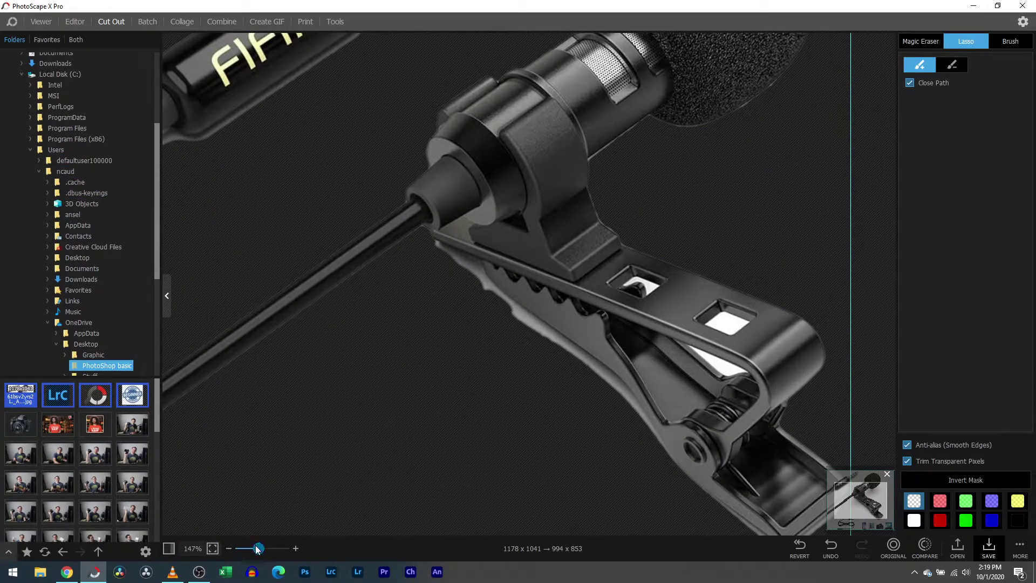
pyautogui.moveTo(256, 548)
pyautogui.mouseDown()
pyautogui.moveTo(237, 548)
pyautogui.moveTo(246, 548)
pyautogui.mouseUp()
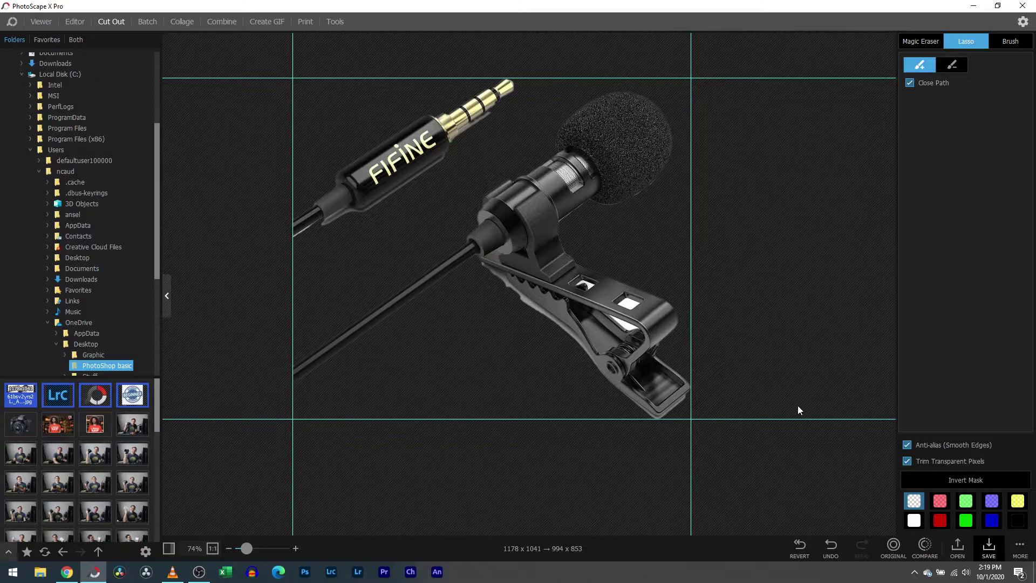
pyautogui.click(988, 546)
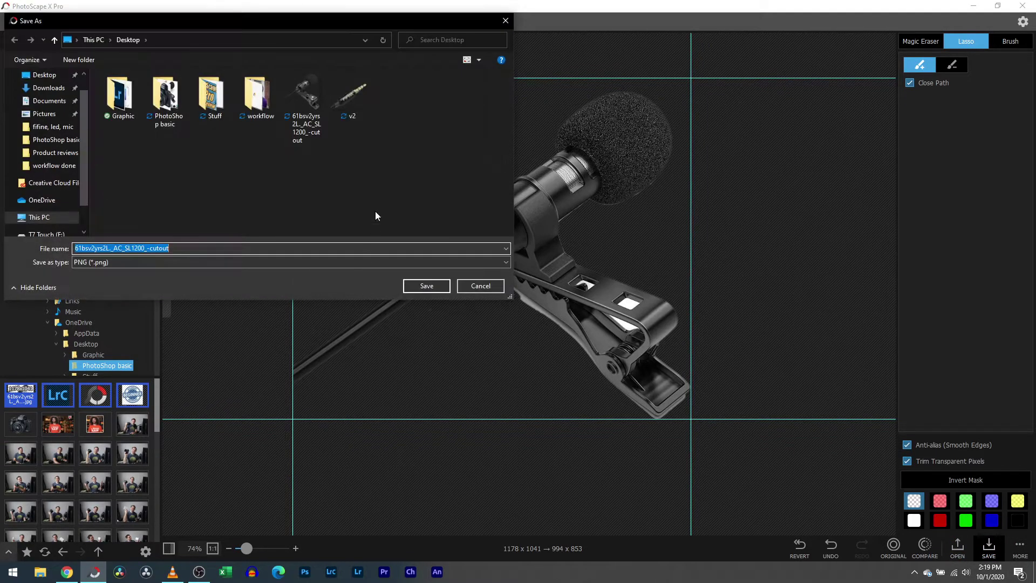
pyautogui.click(479, 285)
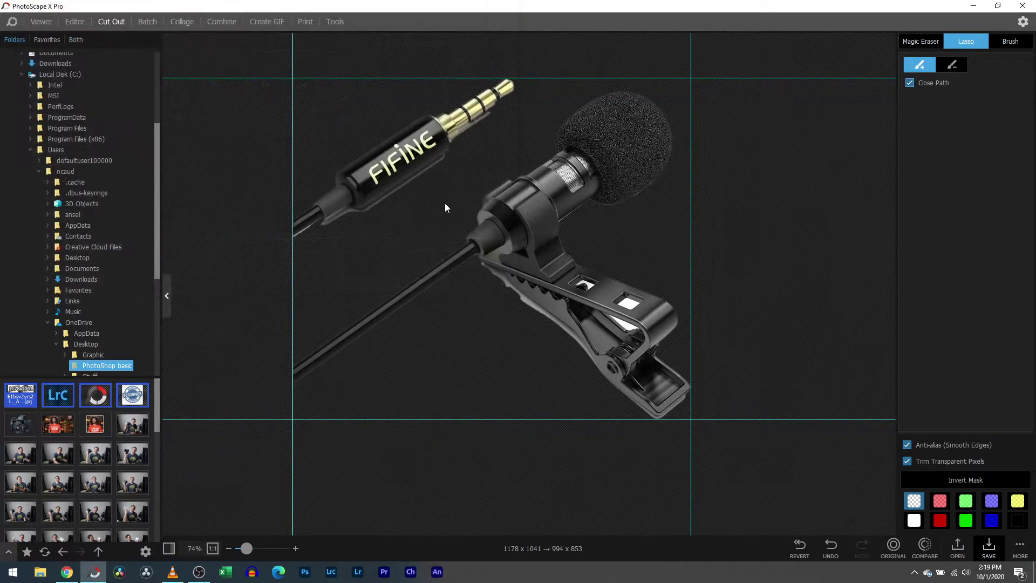
# Step: Insert the mic cut-out PNG from the Desktop as an image onto the photo
pyautogui.click(76, 21)
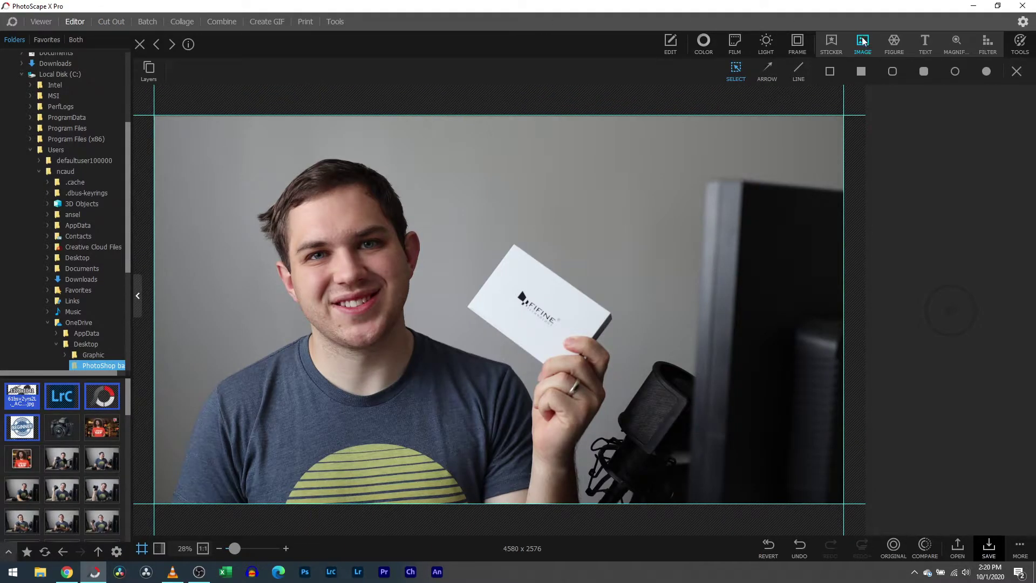
pyautogui.click(670, 43)
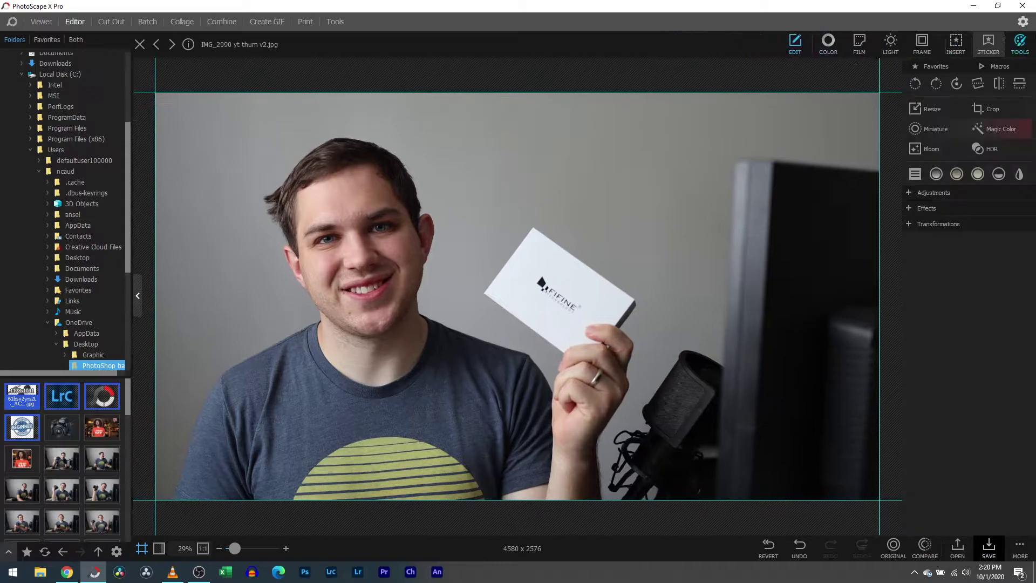
pyautogui.click(1019, 43)
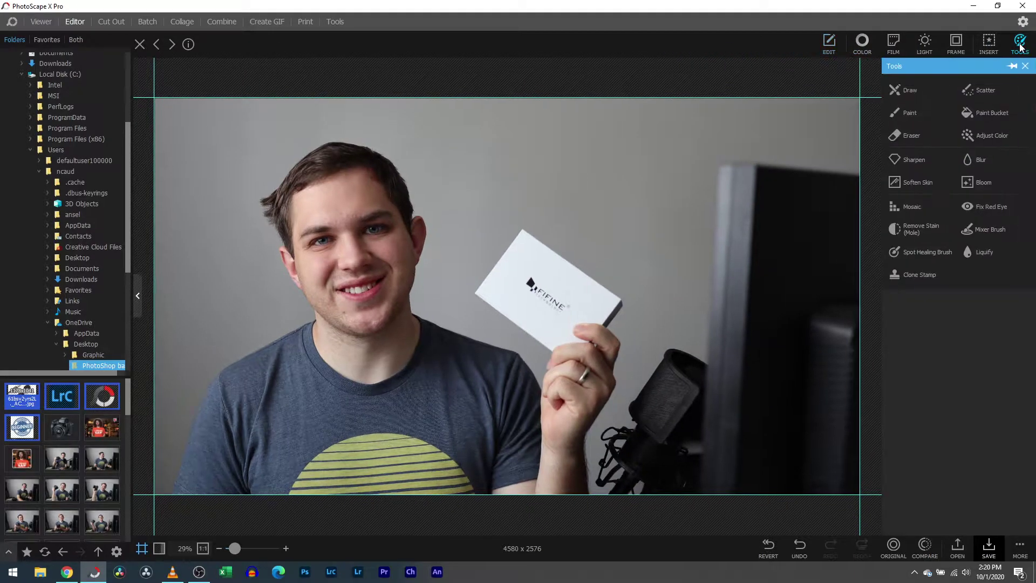
pyautogui.click(989, 44)
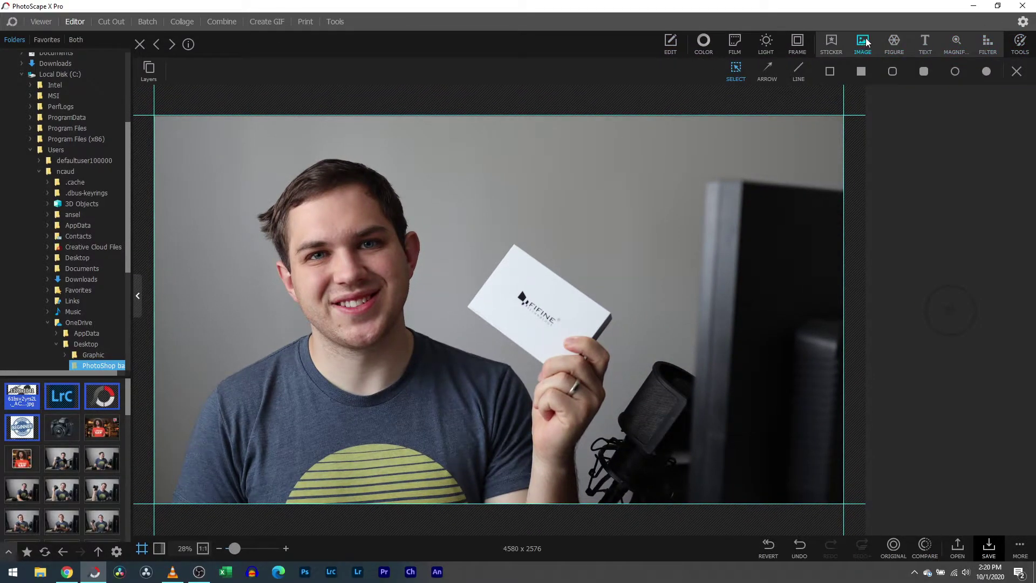
pyautogui.click(863, 42)
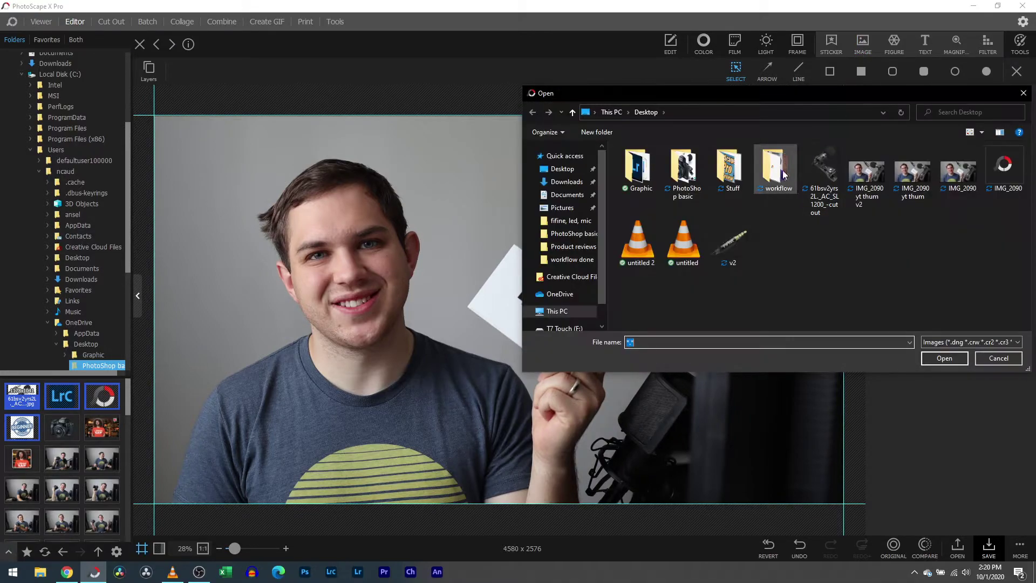
pyautogui.doubleClick(820, 167)
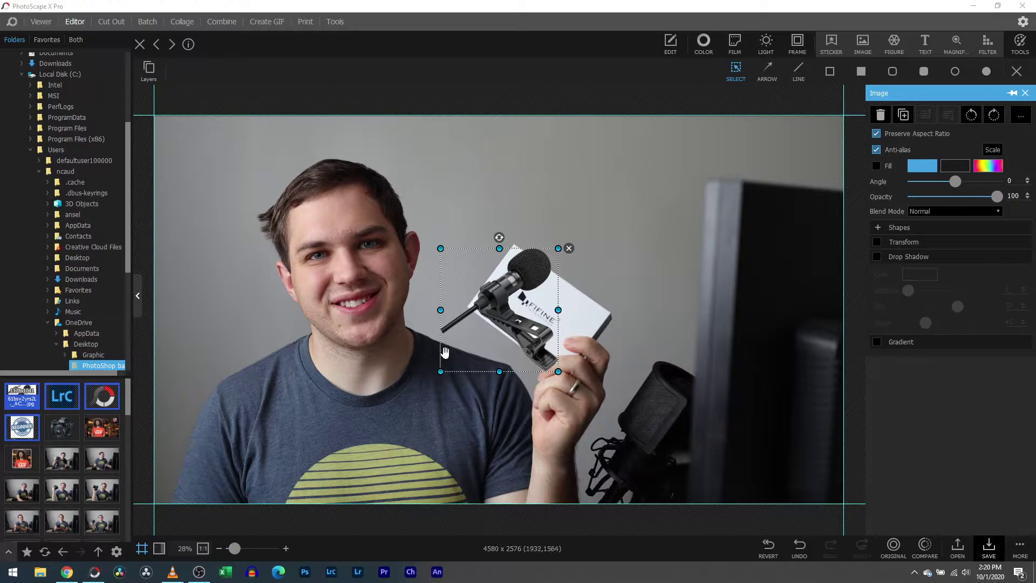
# Step: Enlarge the mic cut-out so it covers the FIFINE box and the man's chest
pyautogui.moveTo(440, 372); pyautogui.dragTo(254, 565)
pyautogui.click(558, 249)
pyautogui.click(557, 249)
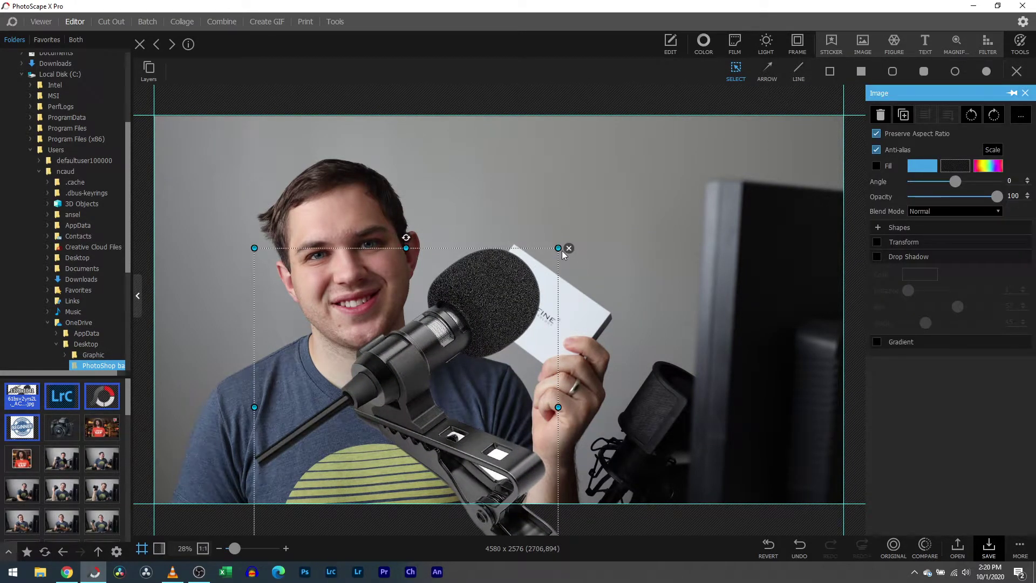
pyautogui.click(561, 250)
pyautogui.click(562, 250)
# Step: Reposition and tilt the mic cut-out, then flip it horizontally
pyautogui.moveTo(561, 250); pyautogui.dragTo(629, 173)
pyautogui.moveTo(501, 244); pyautogui.dragTo(591, 173)
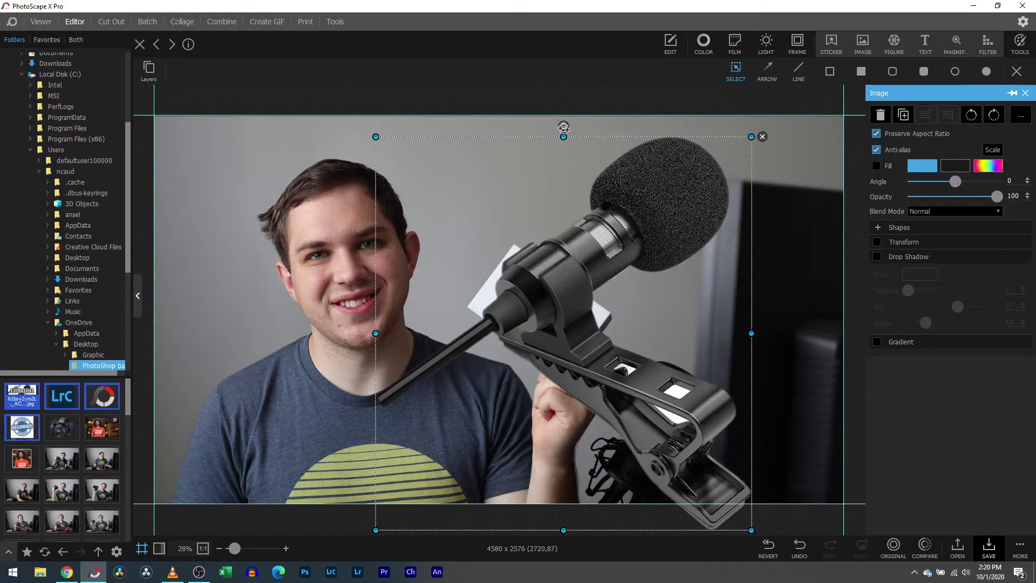
pyautogui.moveTo(563, 127); pyautogui.dragTo(554, 184)
pyautogui.rightClick(541, 307)
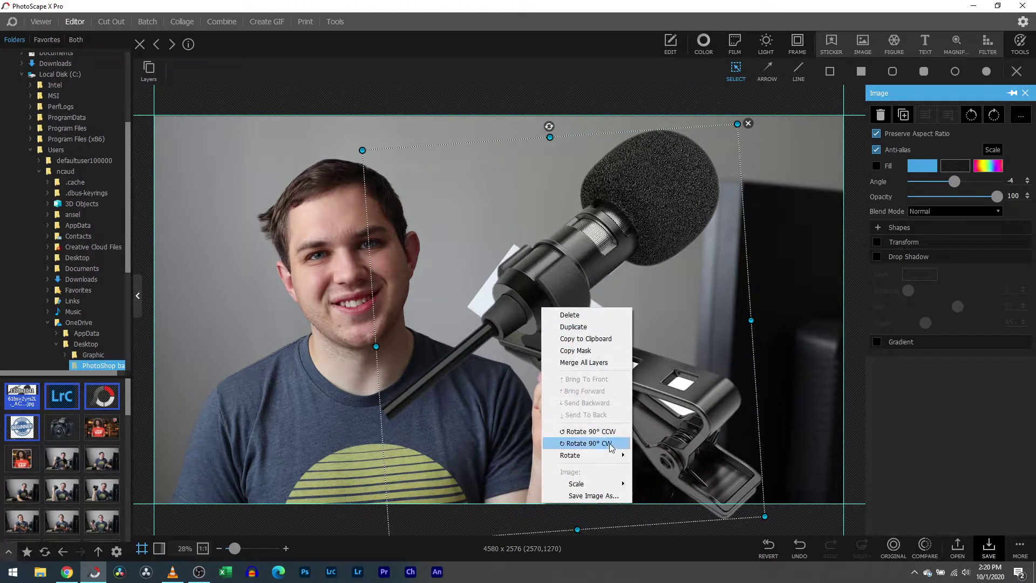
pyautogui.moveTo(620, 458)
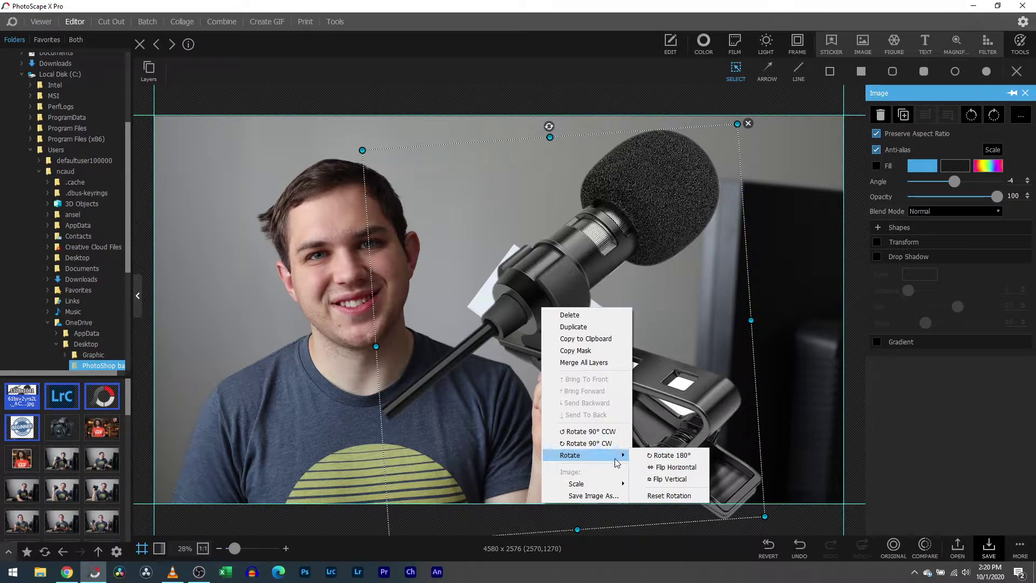
pyautogui.click(663, 467)
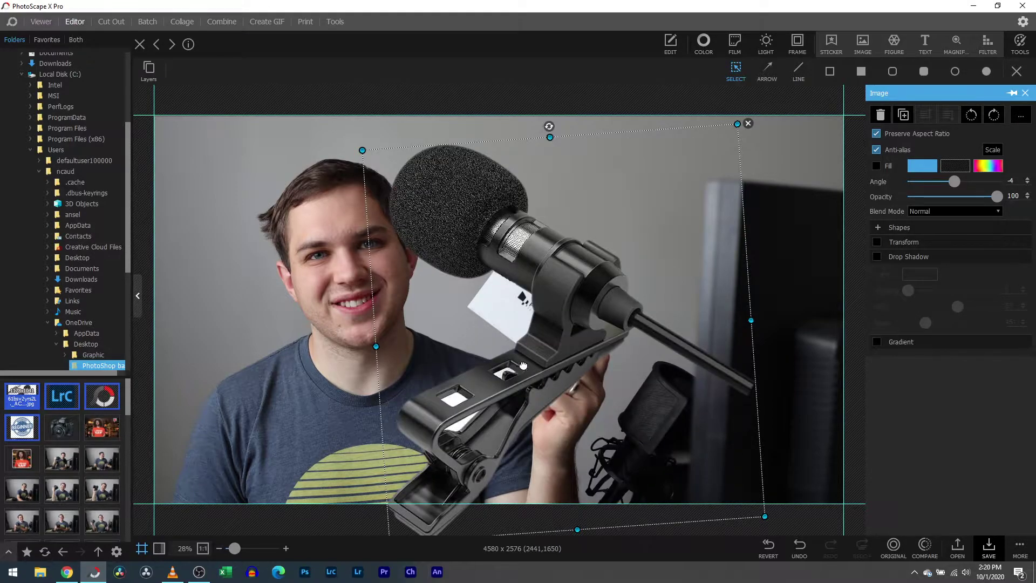
# Step: Shrink the mirrored mic, rotate it to -11°, and place it at the photo's right edge
pyautogui.moveTo(366, 177); pyautogui.dragTo(631, 238)
pyautogui.moveTo(758, 299); pyautogui.dragTo(710, 204)
pyautogui.moveTo(631, 160); pyautogui.dragTo(650, 156)
pyautogui.moveTo(740, 129); pyautogui.dragTo(696, 129)
pyautogui.moveTo(662, 405); pyautogui.dragTo(619, 533)
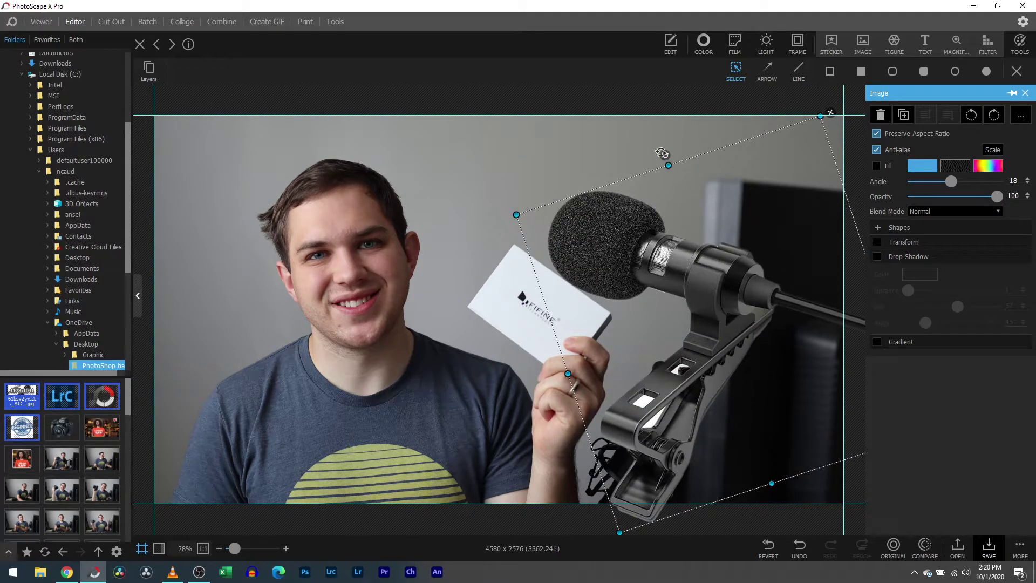
pyautogui.moveTo(662, 153); pyautogui.dragTo(685, 150)
pyautogui.moveTo(684, 373); pyautogui.dragTo(685, 336)
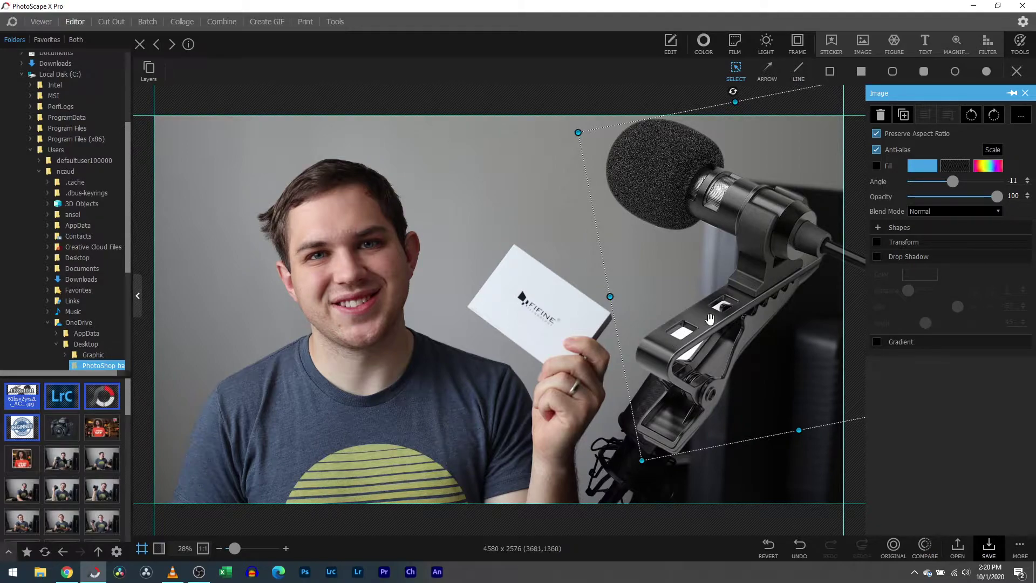
# Step: Reopen the mic photo in Cut Out with Magic Eraser, zoomed in on the clip's square holes
pyautogui.moveTo(232, 548); pyautogui.dragTo(251, 548)
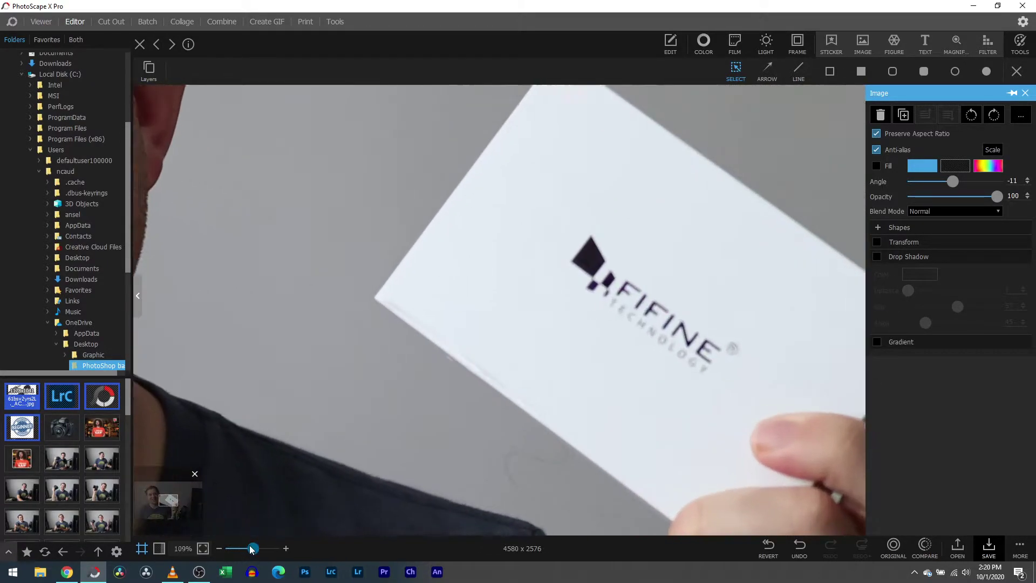
pyautogui.moveTo(172, 504); pyautogui.dragTo(188, 504)
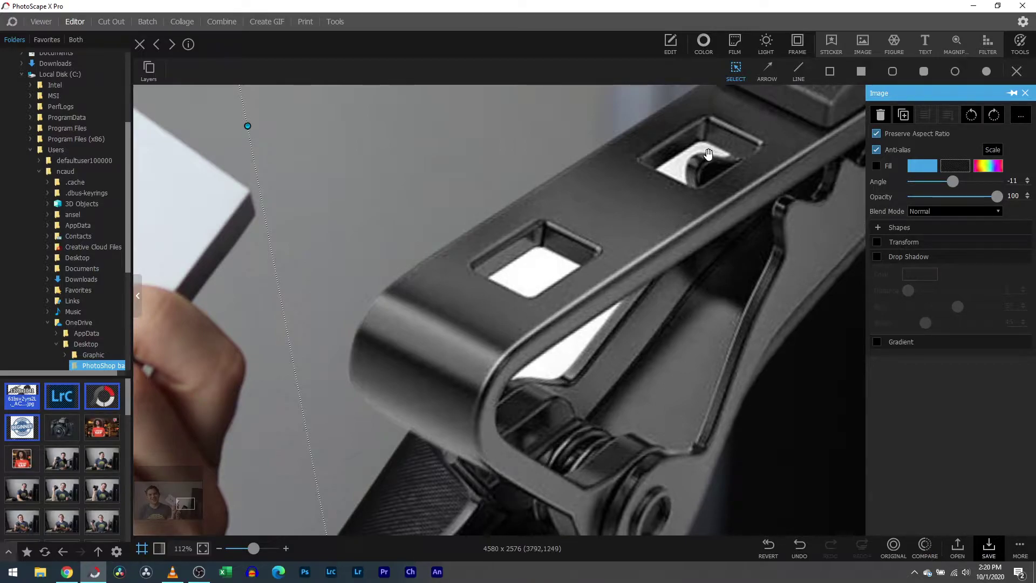
pyautogui.click(112, 21)
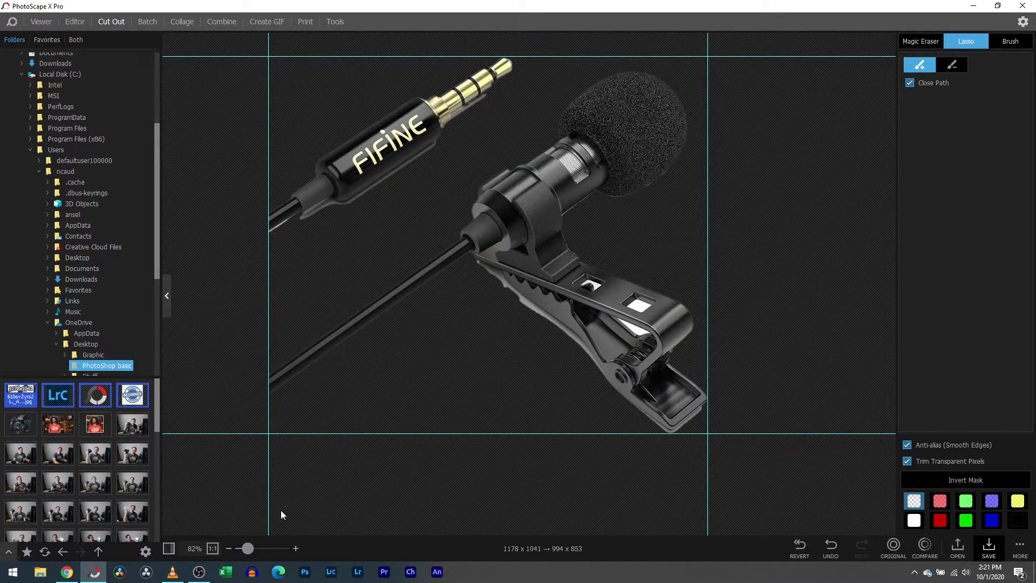
pyautogui.moveTo(247, 548); pyautogui.dragTo(268, 540)
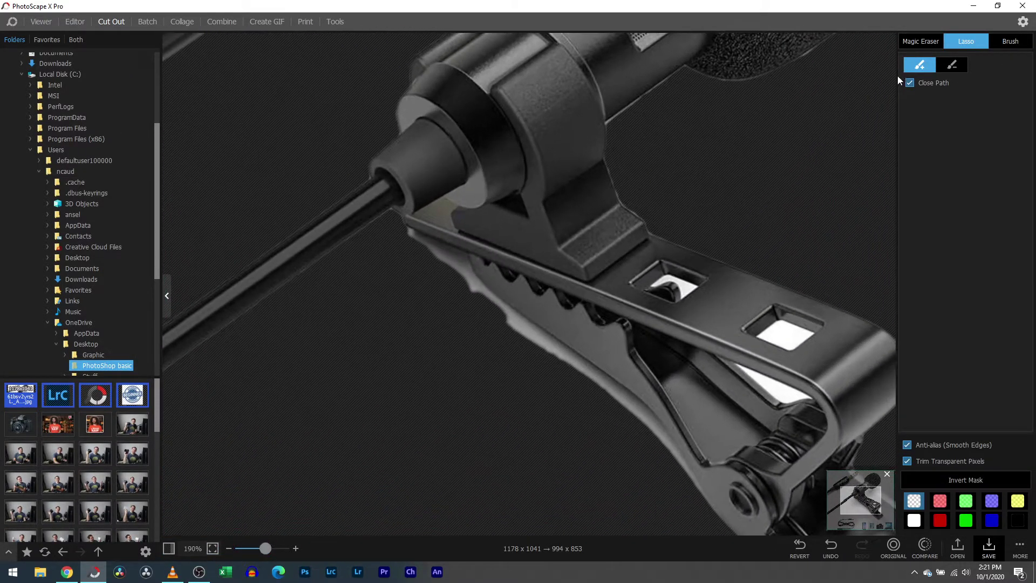
pyautogui.click(919, 41)
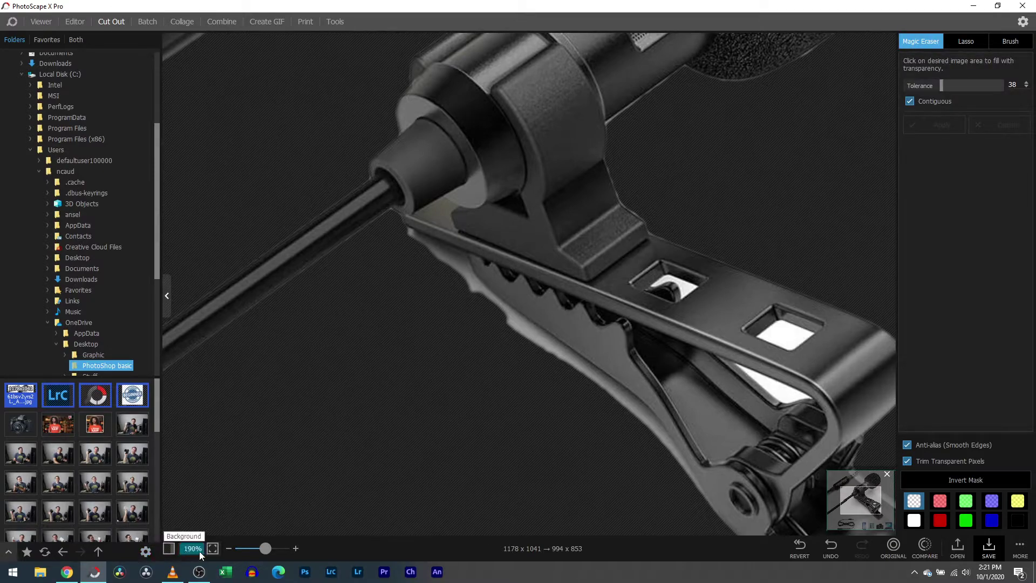
pyautogui.moveTo(265, 548); pyautogui.dragTo(271, 548)
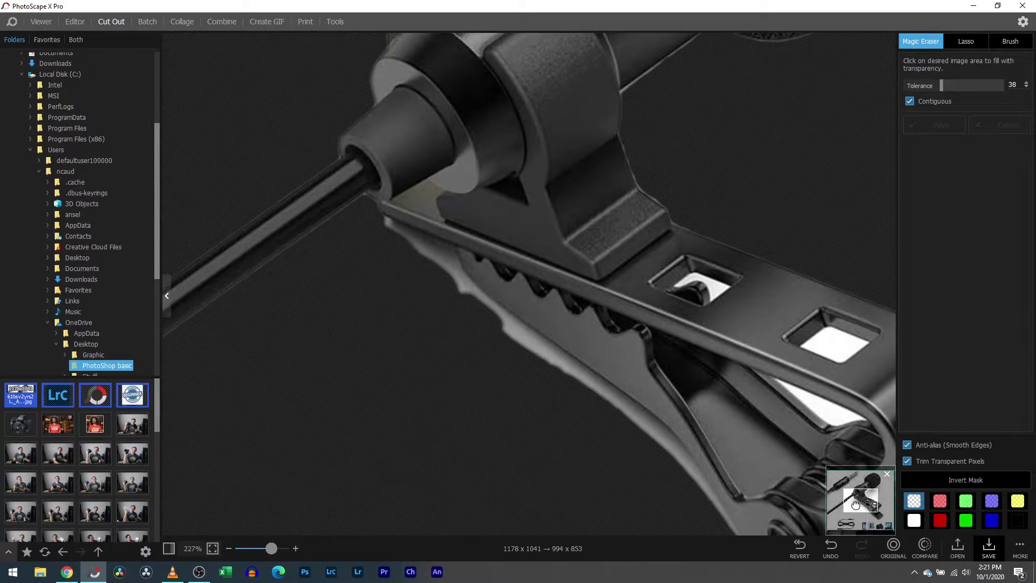
pyautogui.moveTo(855, 505); pyautogui.dragTo(866, 507)
# Step: Erase the white in both square holes, the triangular gap and the clip's lower-edge strip
pyautogui.click(585, 275)
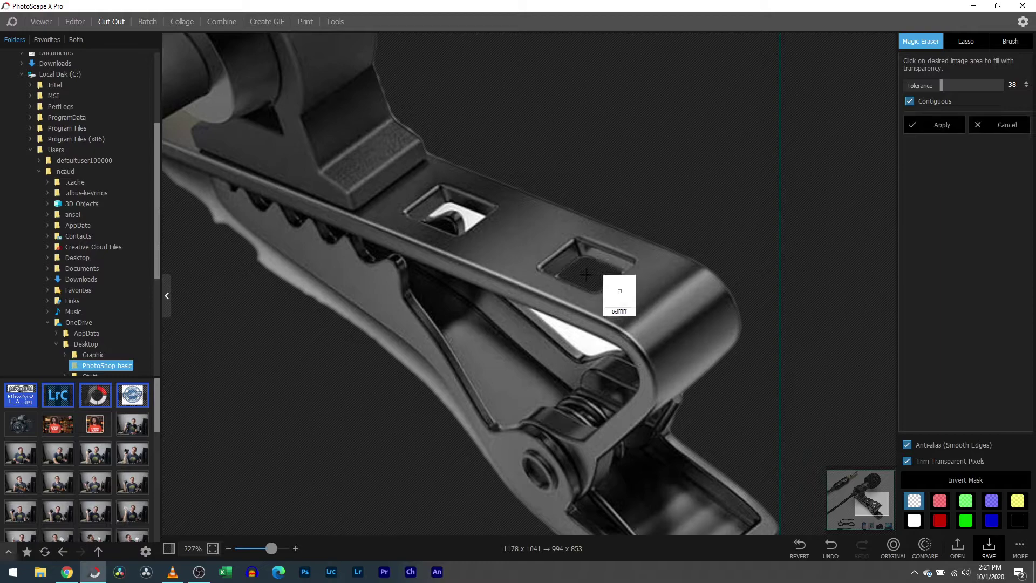
pyautogui.click(586, 341)
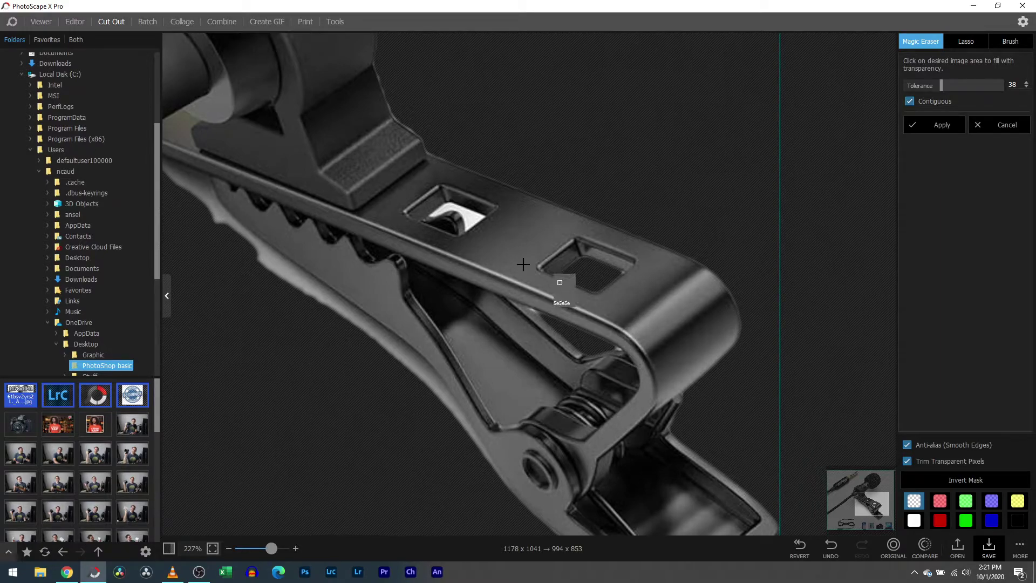
pyautogui.click(473, 217)
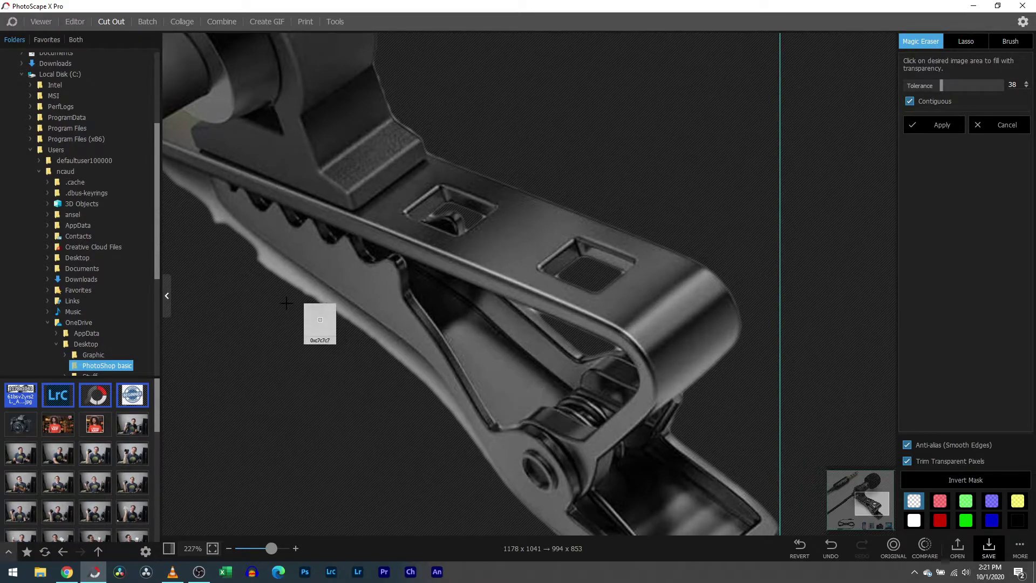
pyautogui.click(300, 278)
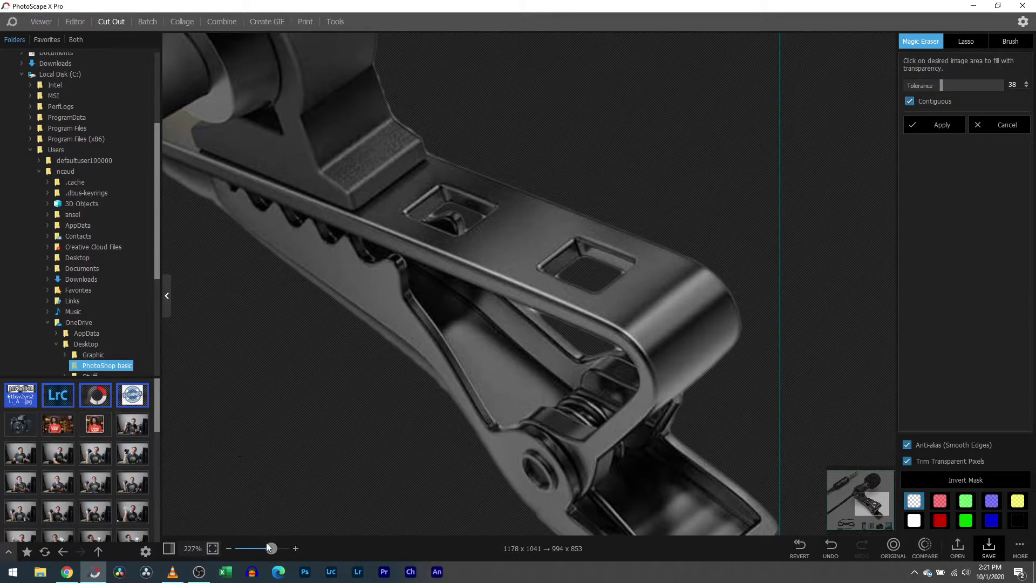
pyautogui.moveTo(268, 546); pyautogui.dragTo(247, 546)
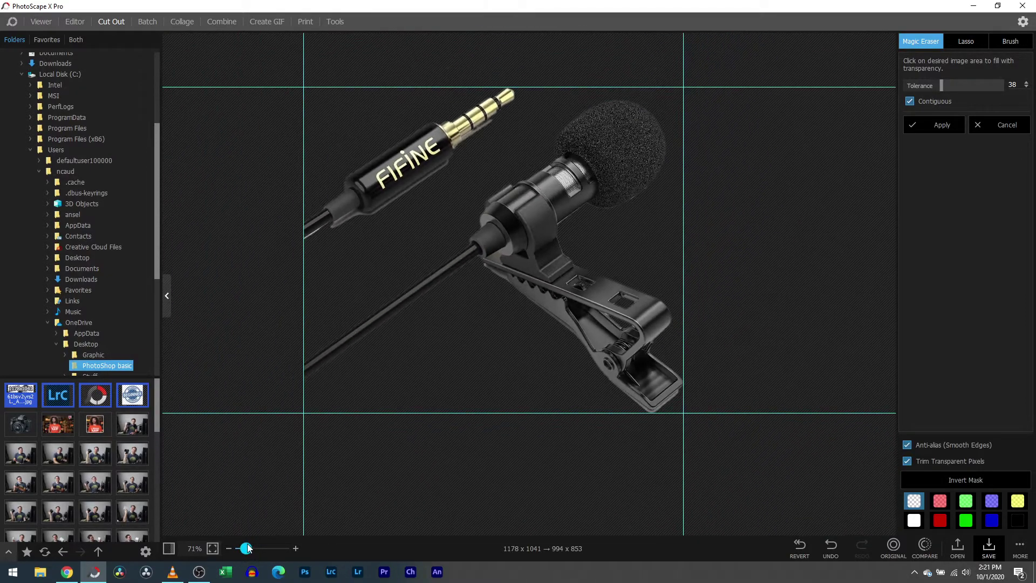
# Step: In the Editor, move the mic cutout from beside the card to the photo's left edge
pyautogui.click(75, 21)
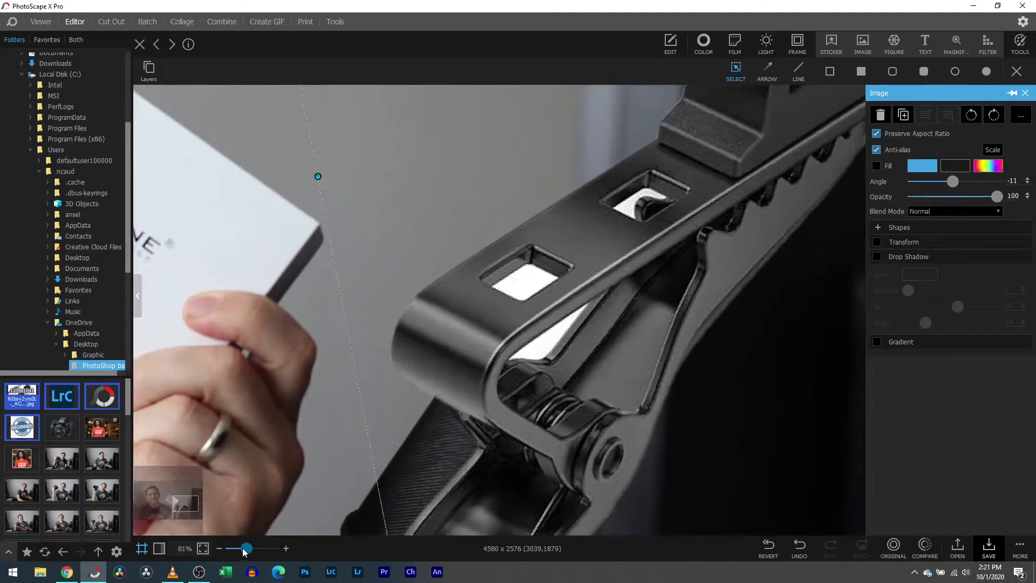
pyautogui.moveTo(243, 551); pyautogui.dragTo(232, 549)
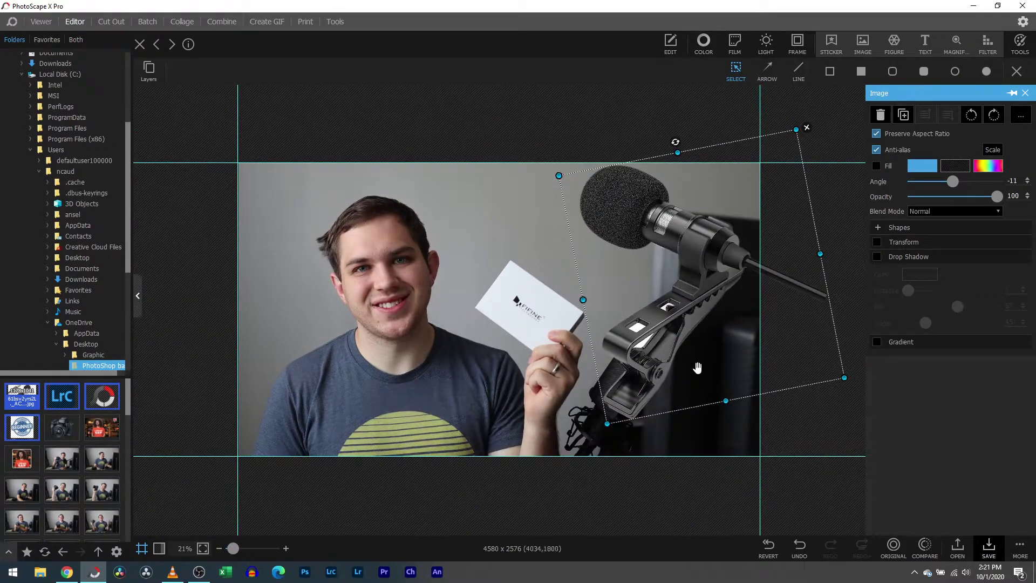
pyautogui.moveTo(693, 362); pyautogui.dragTo(685, 376)
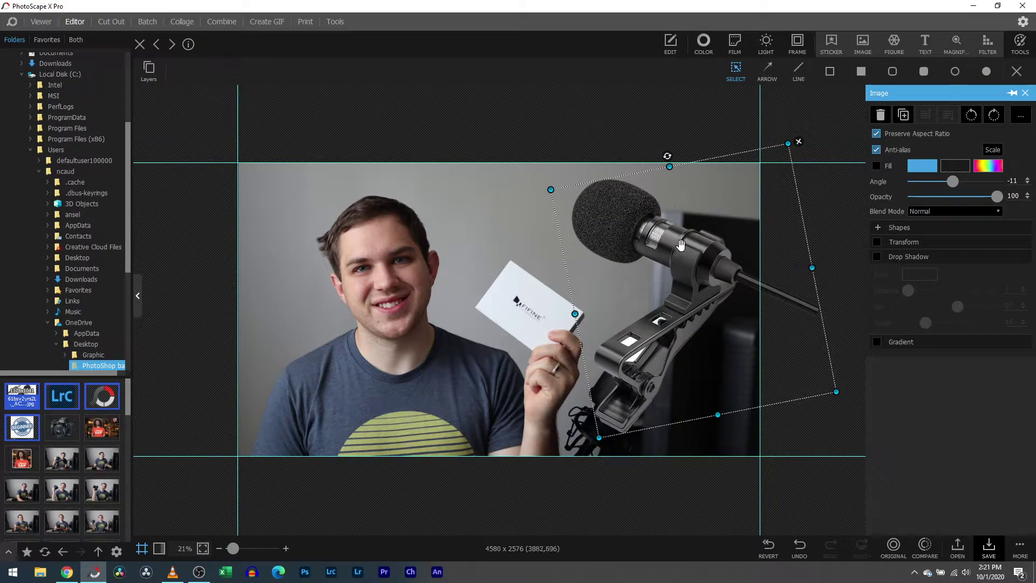
pyautogui.click(622, 487)
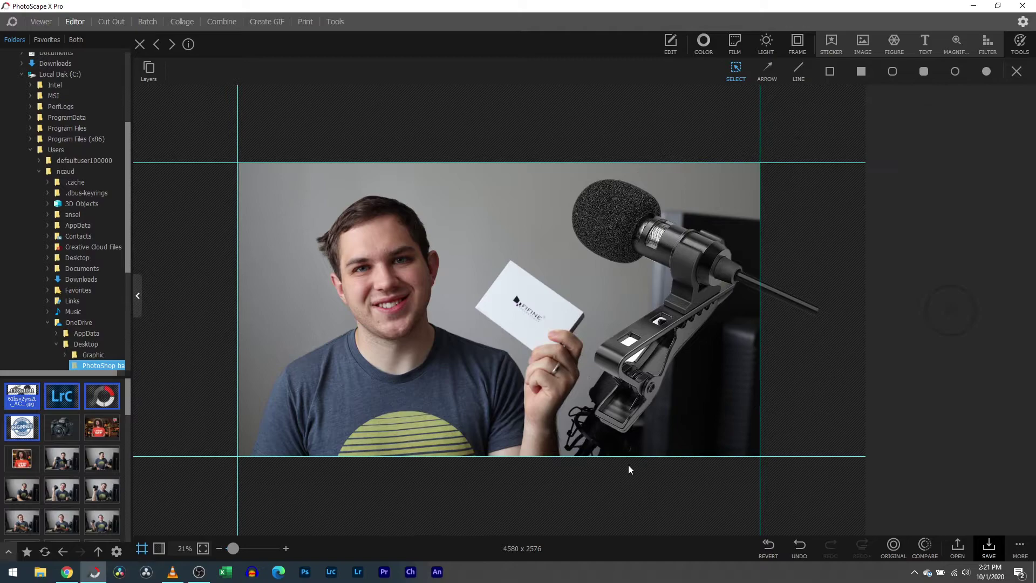
pyautogui.click(620, 361)
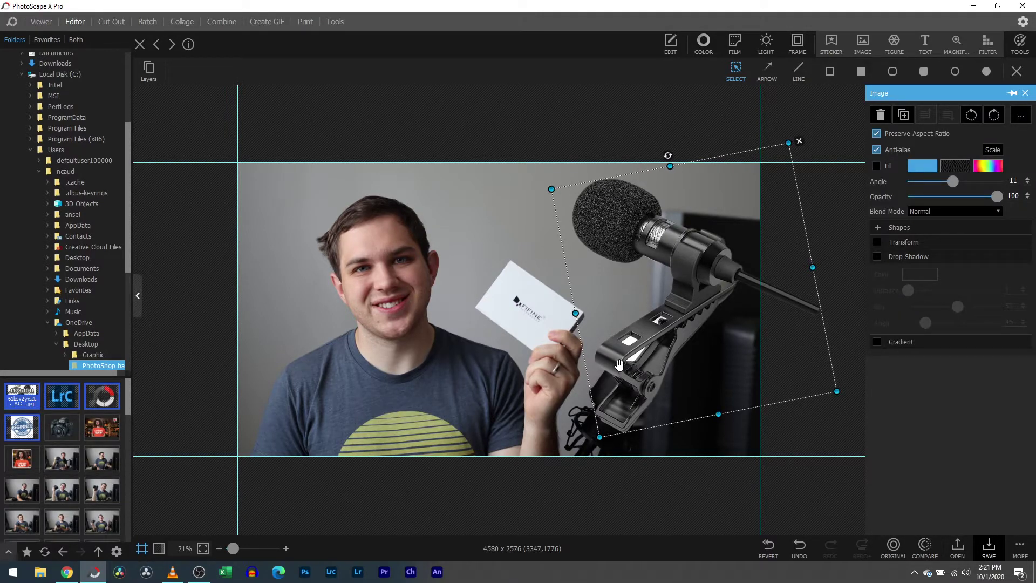
pyautogui.moveTo(613, 383); pyautogui.dragTo(156, 374)
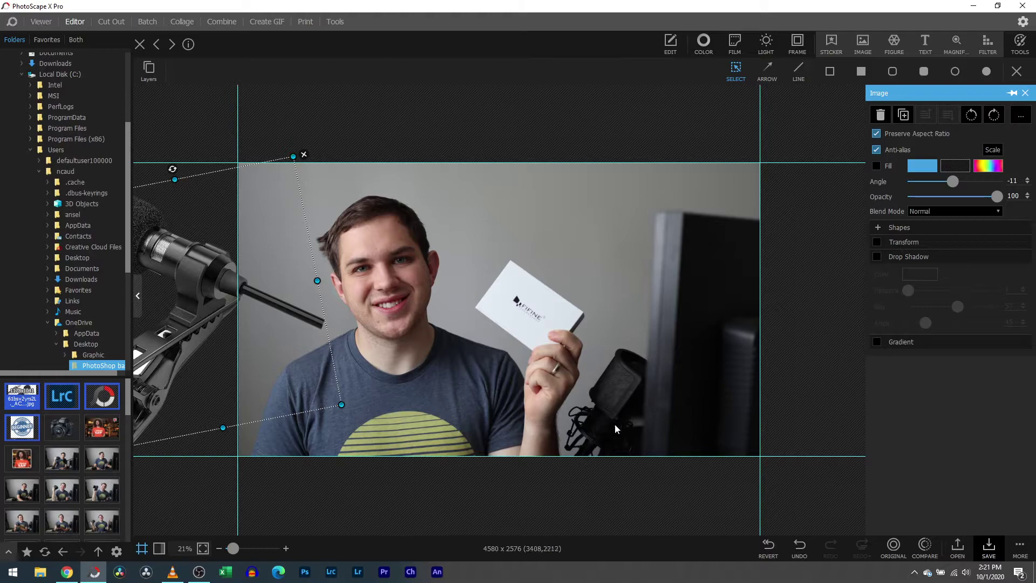
# Step: Paint a size-49 blur over the studio microphone and monitor behind the man
pyautogui.click(1019, 42)
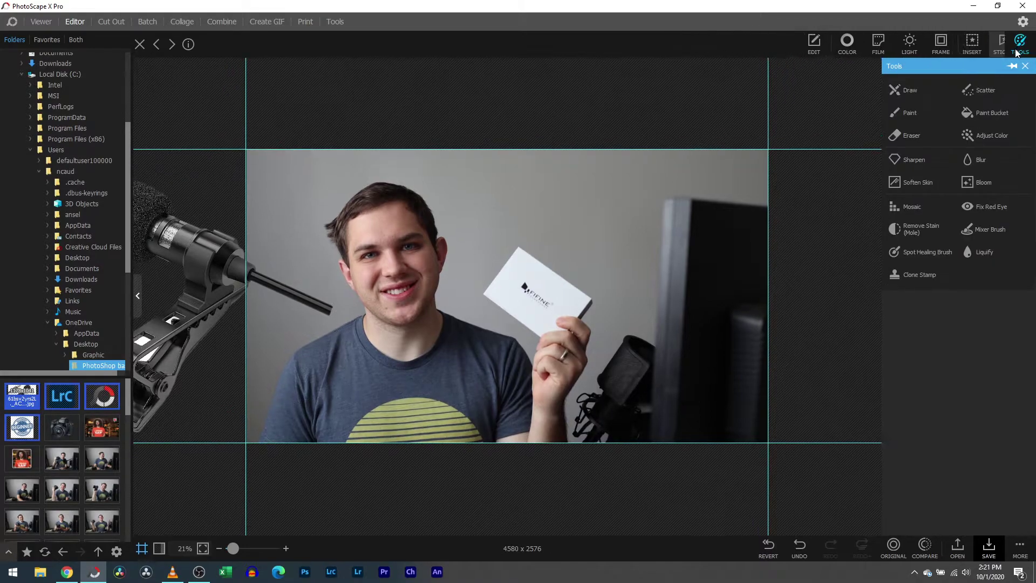
pyautogui.click(980, 159)
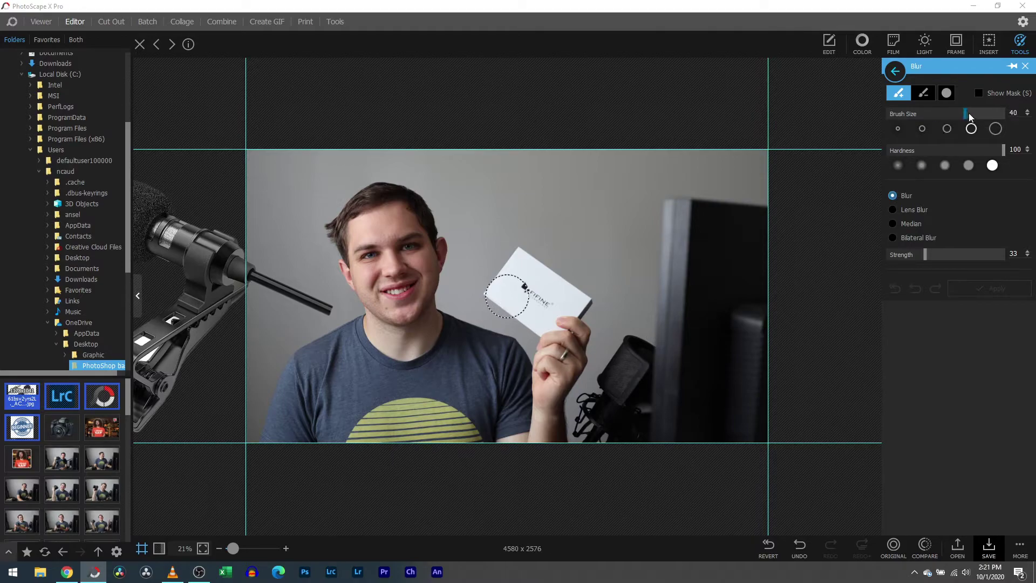
pyautogui.moveTo(971, 117); pyautogui.dragTo(983, 115)
pyautogui.moveTo(638, 350)
pyautogui.mouseDown()
pyautogui.moveTo(594, 427)
pyautogui.moveTo(618, 426)
pyautogui.moveTo(655, 397)
pyautogui.moveTo(670, 243)
pyautogui.moveTo(687, 210)
pyautogui.moveTo(697, 364)
pyautogui.mouseUp()
pyautogui.moveTo(698, 426)
pyautogui.mouseDown()
pyautogui.moveTo(765, 390)
pyautogui.moveTo(735, 322)
pyautogui.moveTo(742, 215)
pyautogui.moveTo(783, 229)
pyautogui.mouseUp()
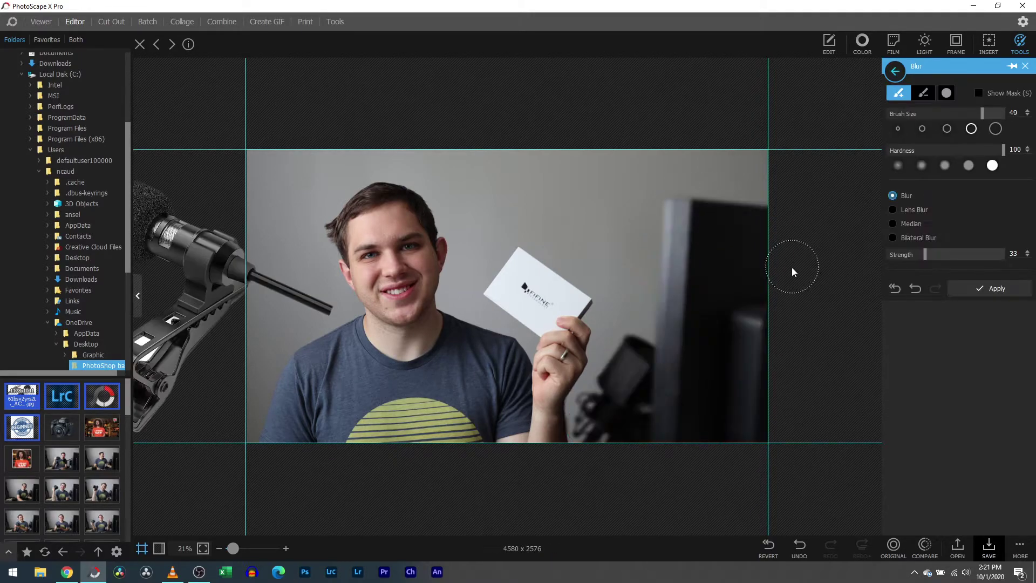
# Step: Compare the blur at 100% with undo/redo, then undo a stray blur on the chin
pyautogui.click(244, 550)
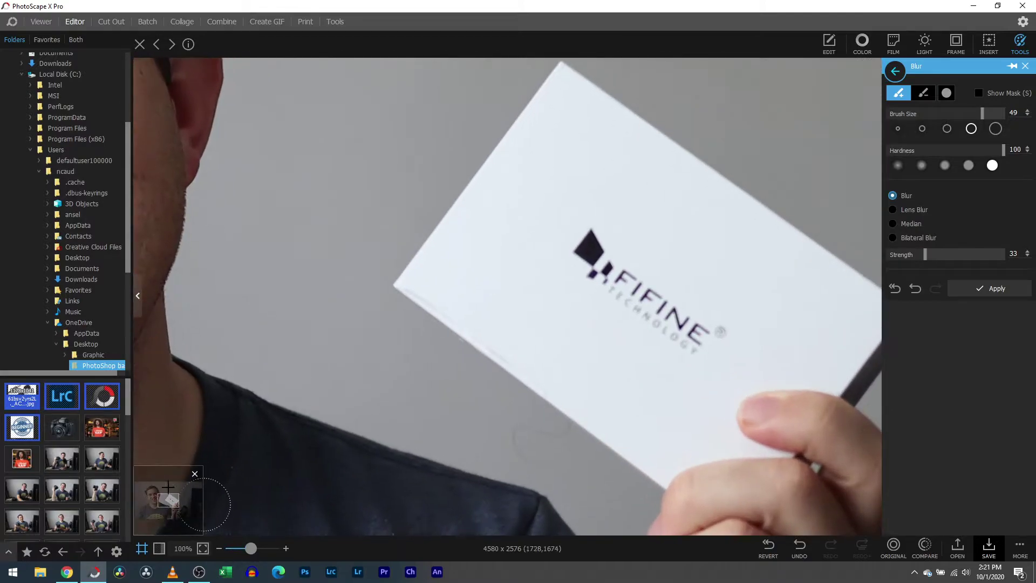
pyautogui.moveTo(167, 499)
pyautogui.mouseDown()
pyautogui.moveTo(190, 512)
pyautogui.moveTo(181, 510)
pyautogui.mouseUp()
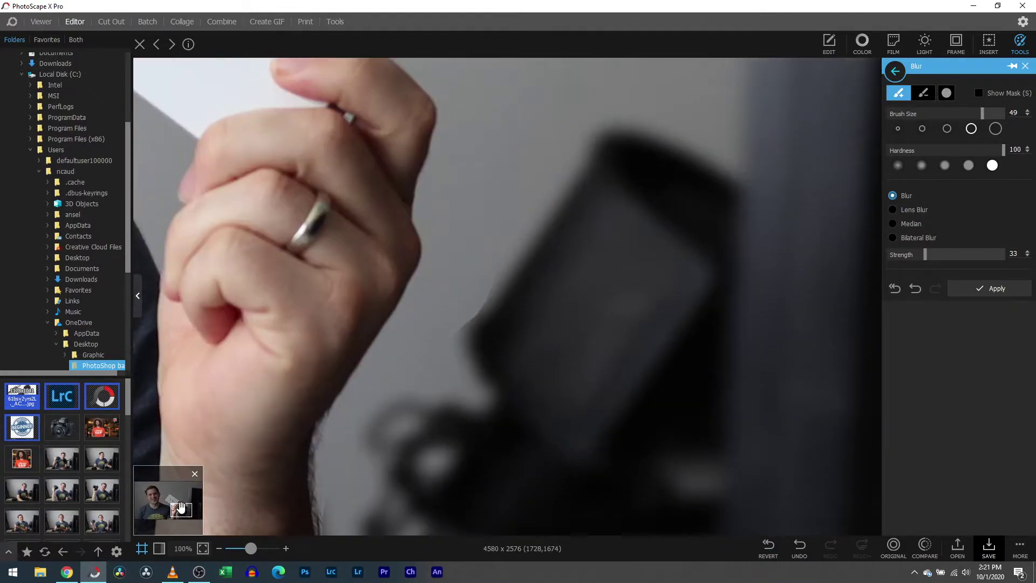
pyautogui.click(804, 547)
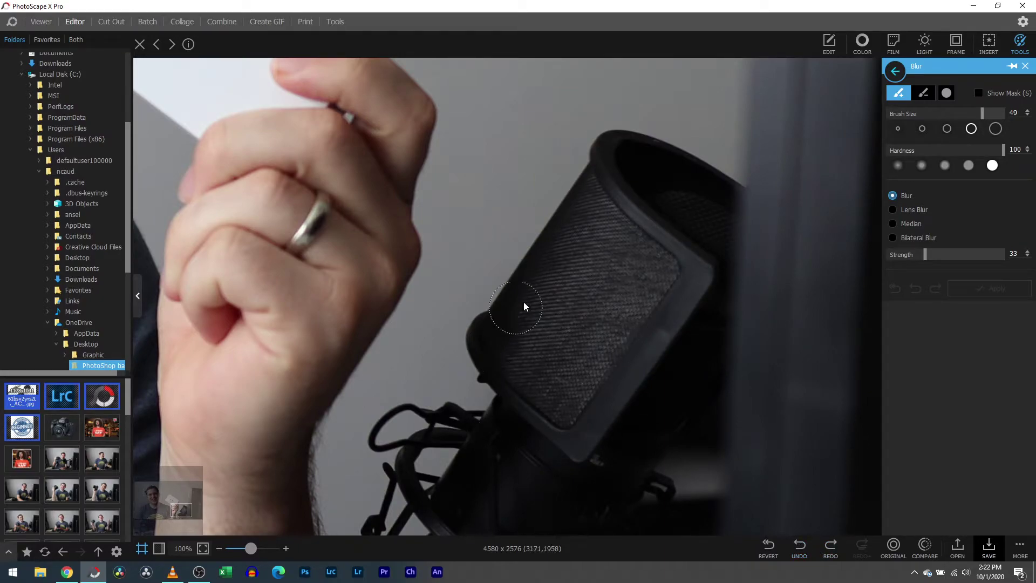
pyautogui.click(835, 549)
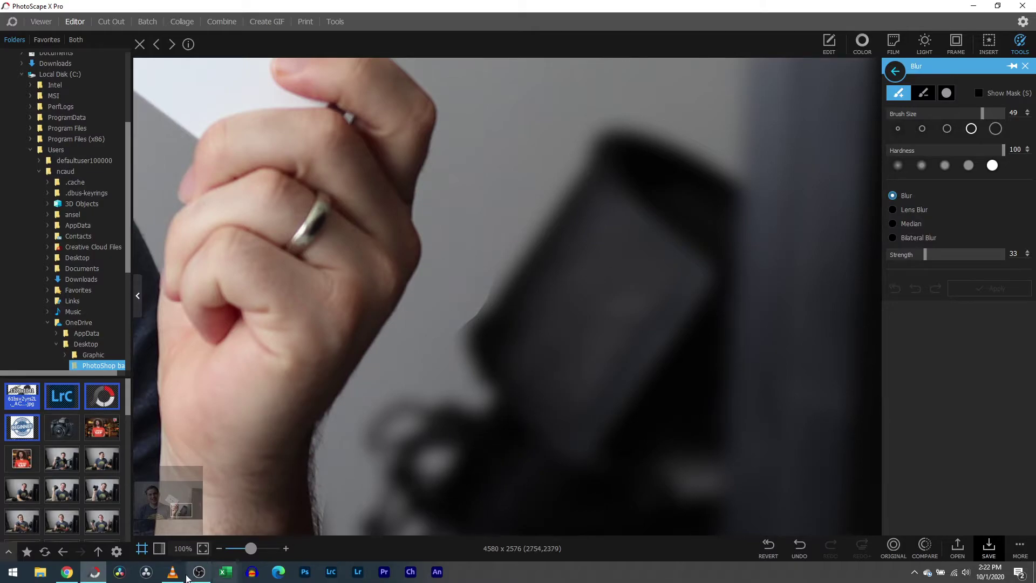
pyautogui.moveTo(250, 548); pyautogui.dragTo(232, 548)
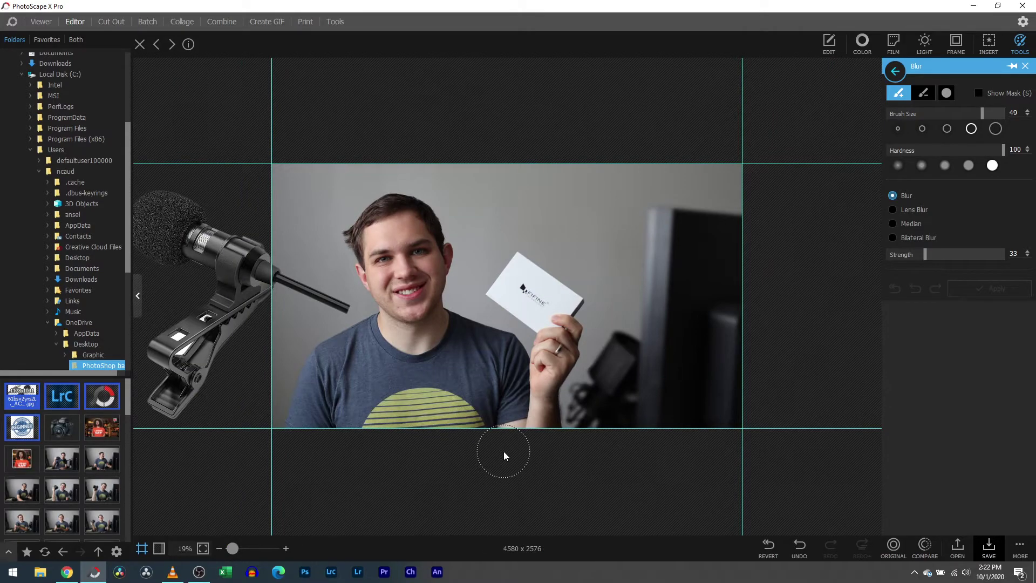
pyautogui.click(419, 296)
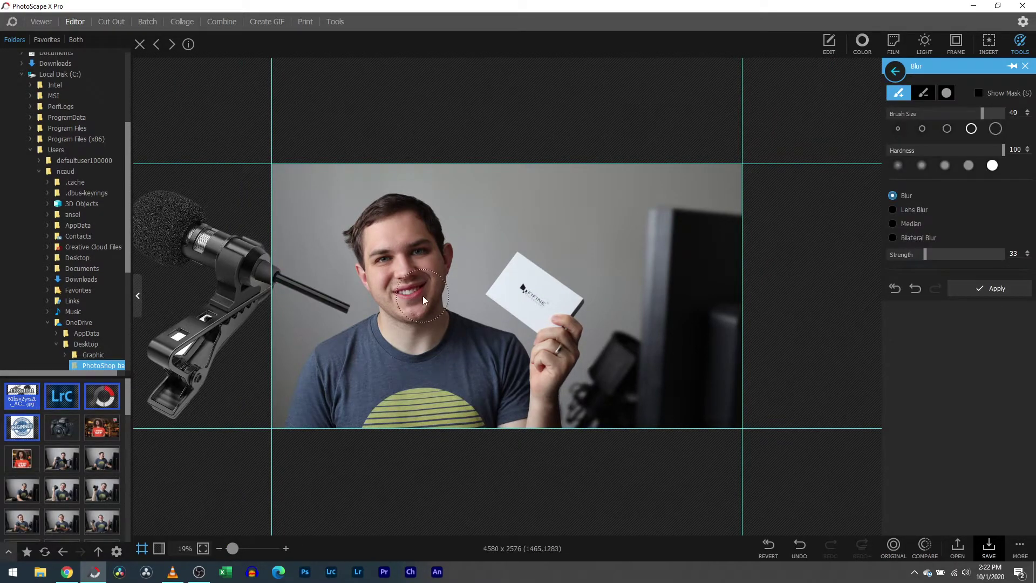
pyautogui.hotkey('ctrl', 'z')
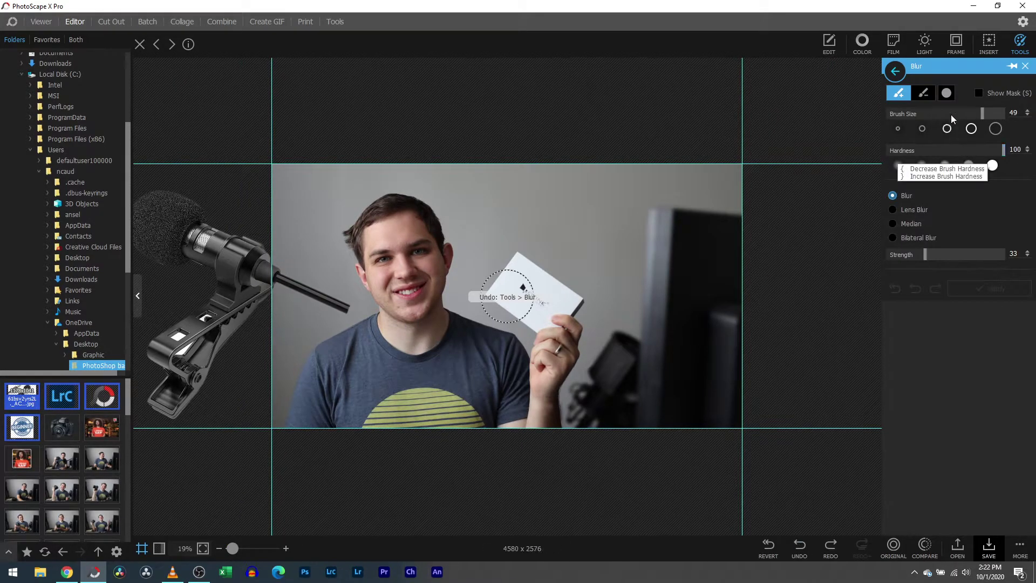
pyautogui.click(988, 42)
# Step: Move the mic cutout to the photo's right side and give it a drop shadow
pyautogui.click(232, 276)
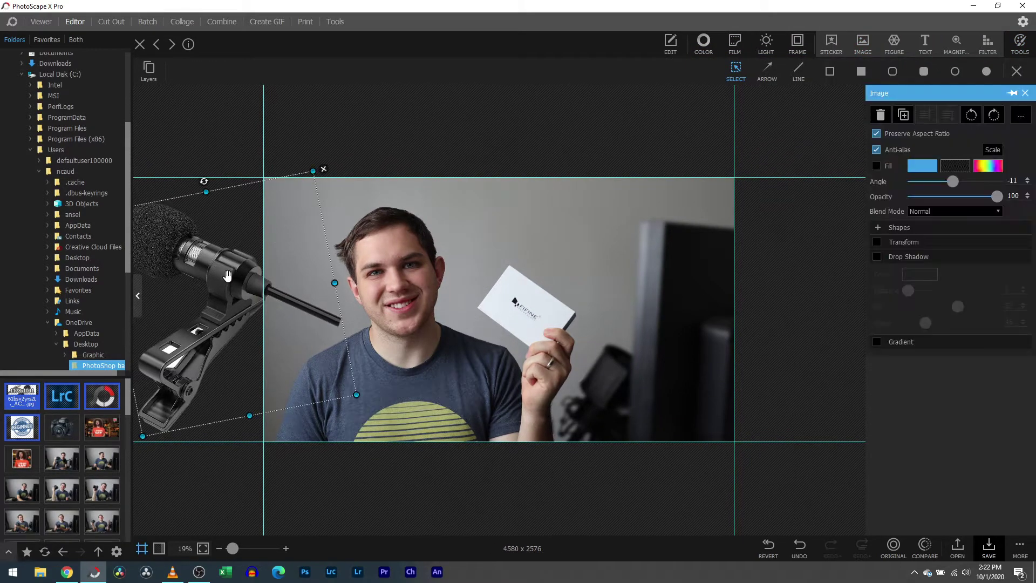
pyautogui.moveTo(232, 276); pyautogui.dragTo(683, 270)
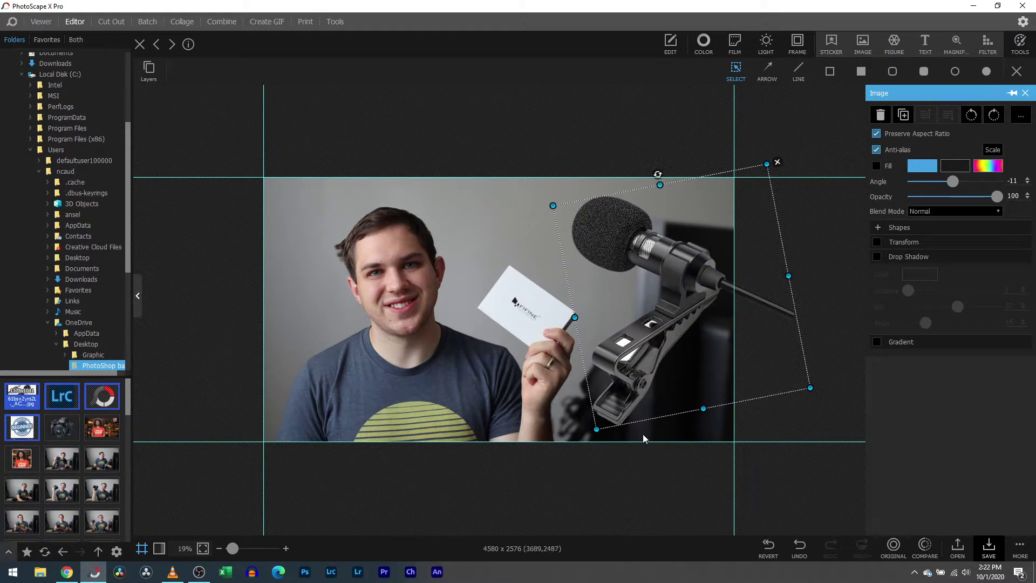
pyautogui.moveTo(661, 356); pyautogui.dragTo(656, 335)
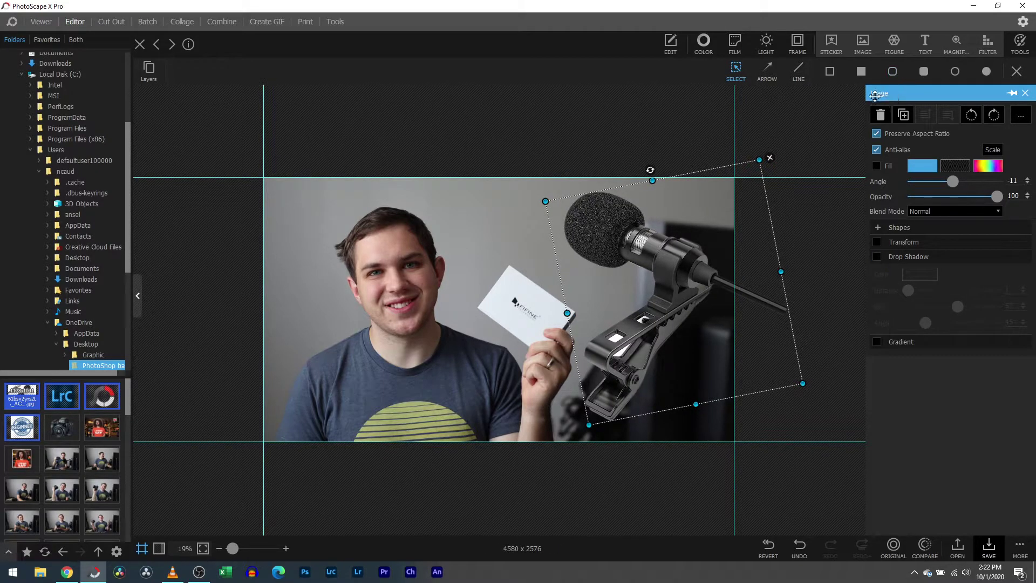
pyautogui.click(876, 256)
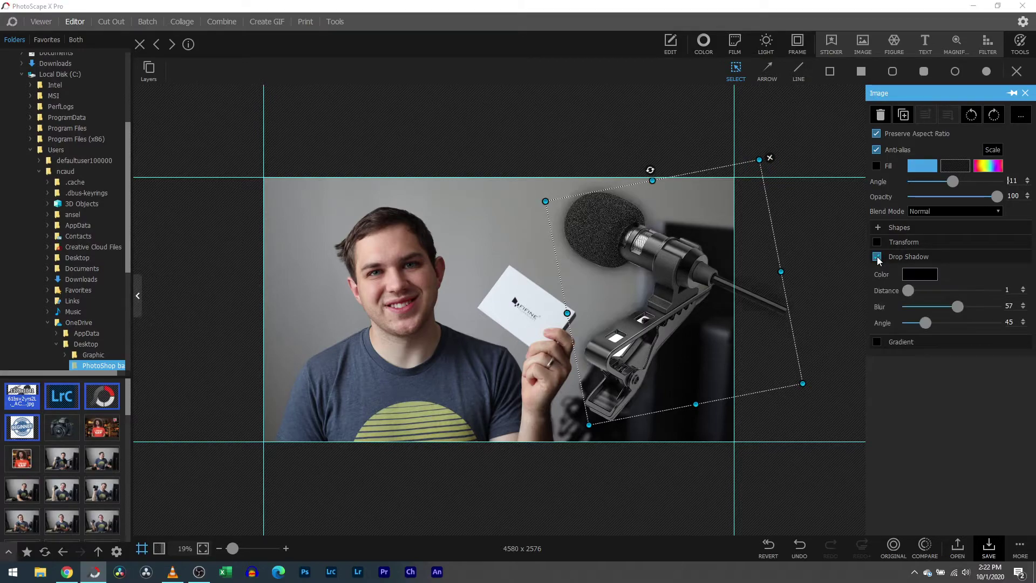
pyautogui.click(876, 257)
pyautogui.click(876, 255)
# Step: Zoom in to 112% and recolour the mic's drop shadow turquoise
pyautogui.moveTo(232, 548); pyautogui.dragTo(253, 548)
pyautogui.moveTo(171, 499)
pyautogui.mouseDown()
pyautogui.moveTo(191, 495)
pyautogui.moveTo(183, 488)
pyautogui.mouseUp()
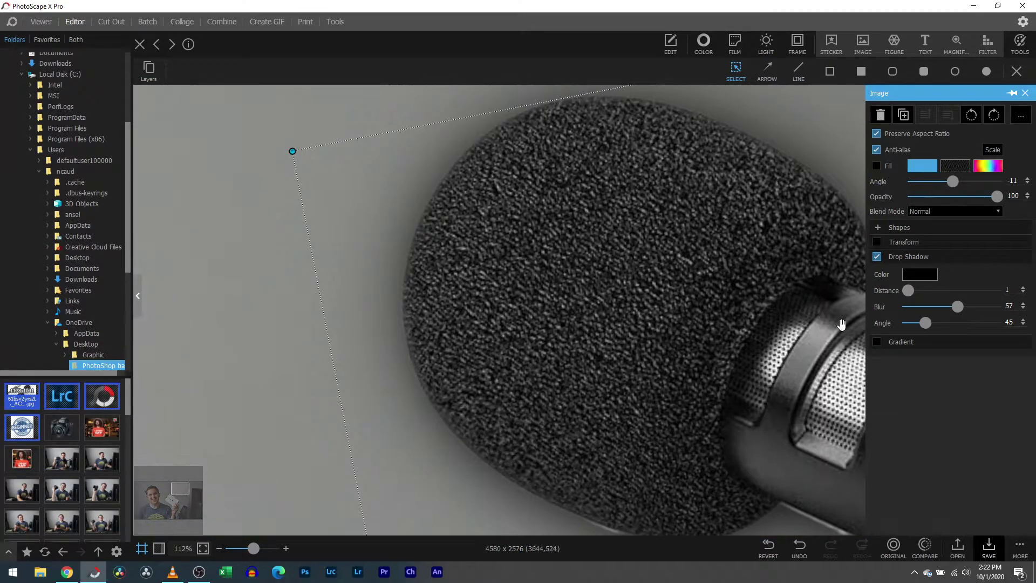
pyautogui.click(876, 257)
pyautogui.click(877, 257)
pyautogui.click(911, 274)
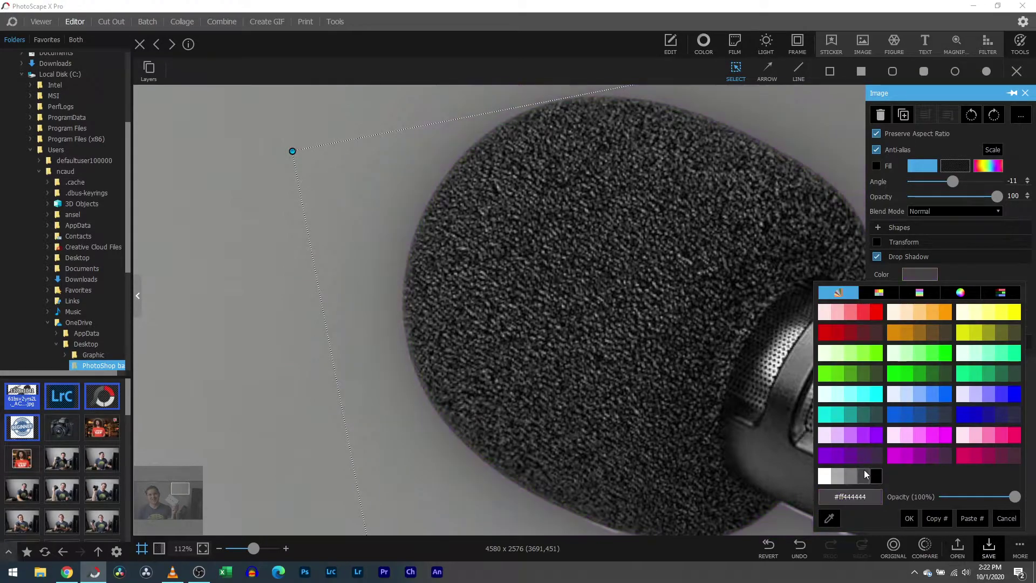
pyautogui.click(863, 373)
pyautogui.click(863, 374)
pyautogui.click(869, 394)
pyautogui.click(824, 414)
pyautogui.press('Return')
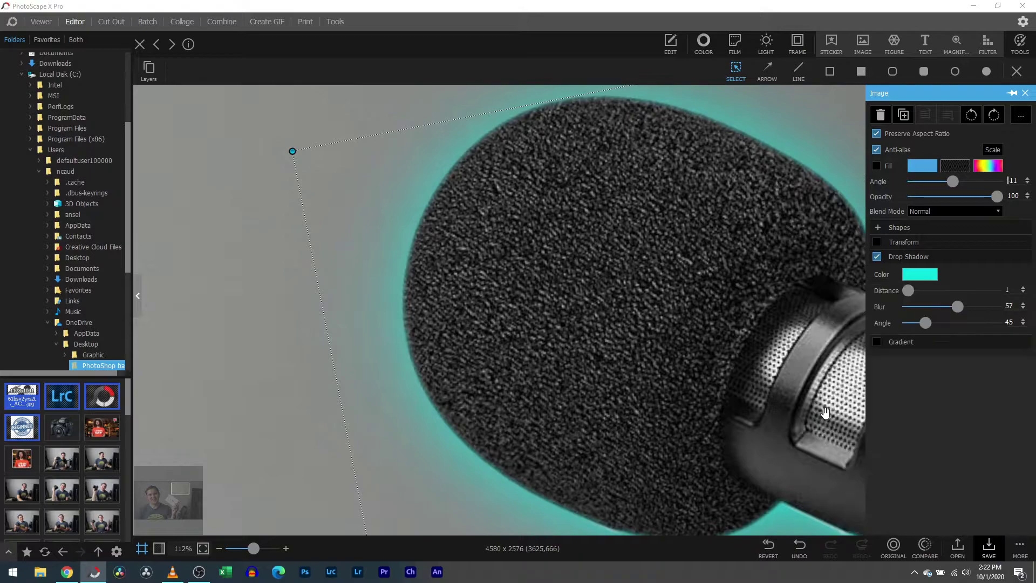
pyautogui.moveTo(251, 547); pyautogui.dragTo(233, 548)
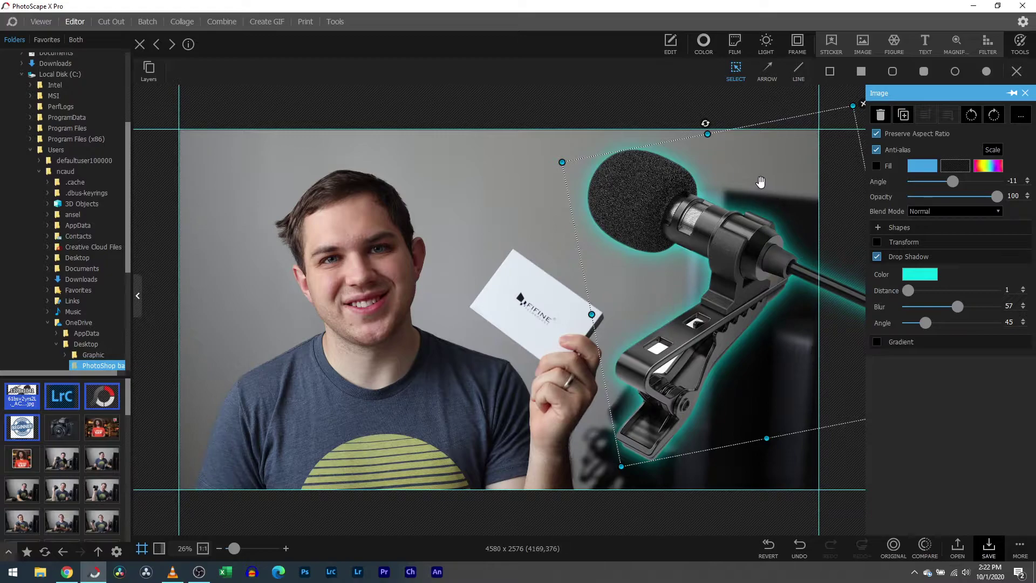
# Step: Deselect the mic layer and apply the 015 light leak across the thumbnail
pyautogui.click(1024, 94)
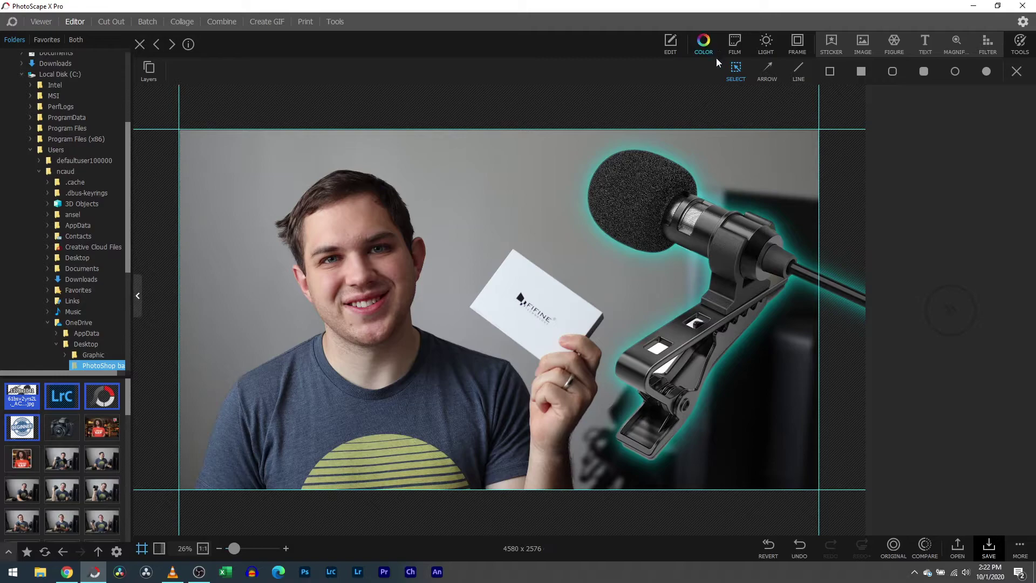
pyautogui.click(735, 43)
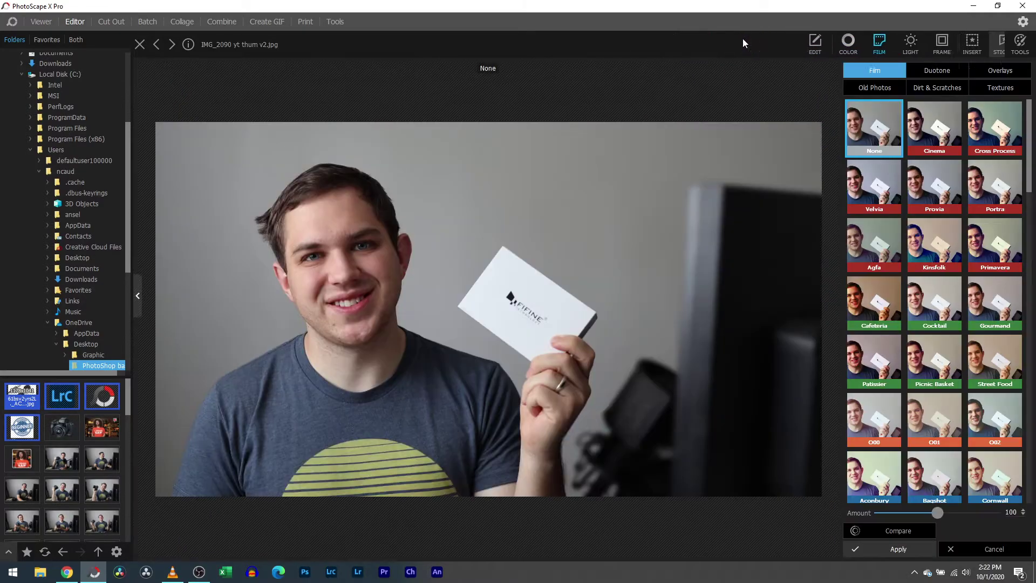
pyautogui.click(923, 43)
pyautogui.click(943, 113)
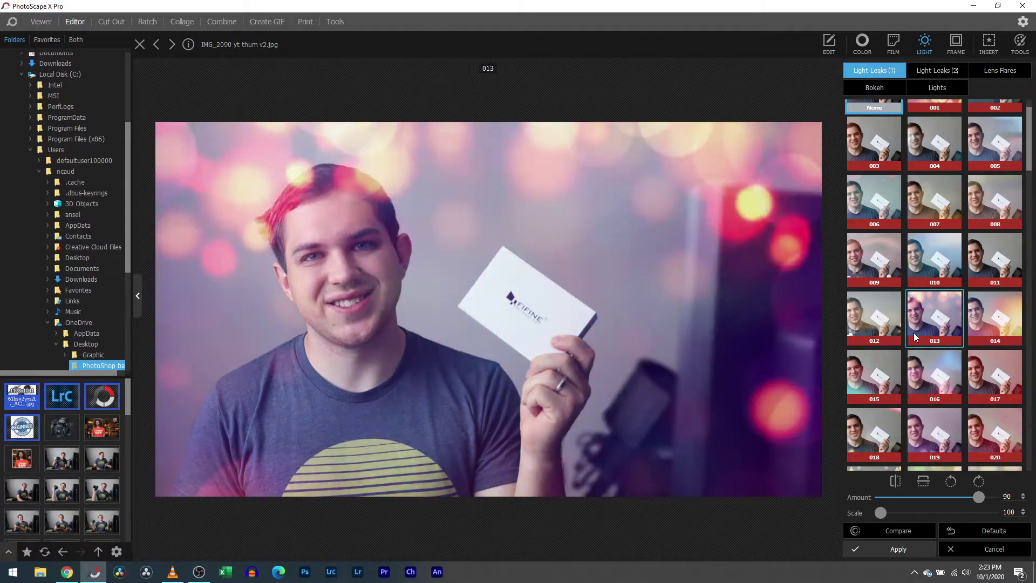
pyautogui.scroll(-1, 890, 348)
pyautogui.click(865, 361)
pyautogui.click(892, 548)
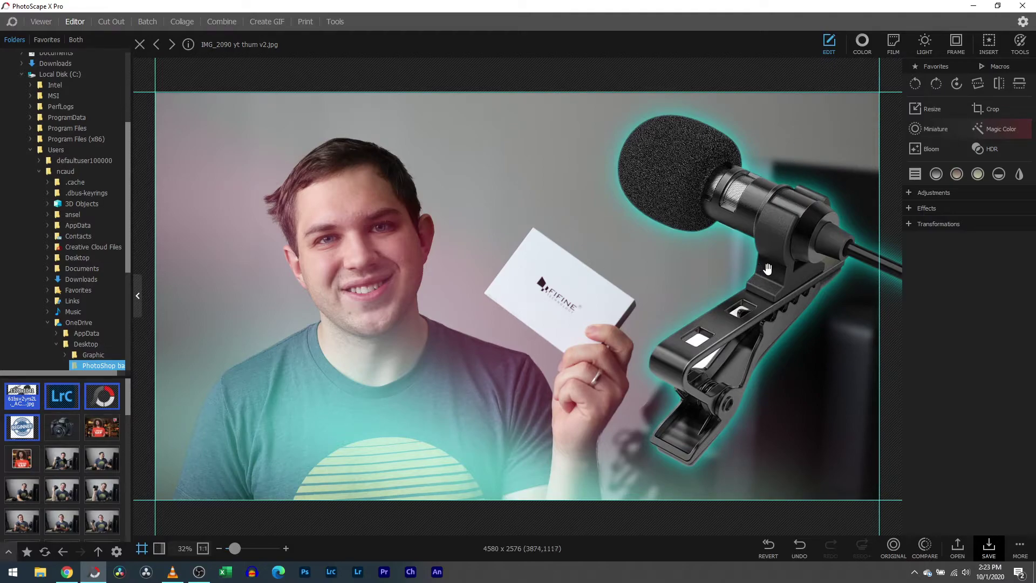
# Step: Undo the light leak and glow, then give the microphone a grey drop shadow
pyautogui.hotkey('ctrl', 'z')
pyautogui.hotkey('ctrl', 'z')
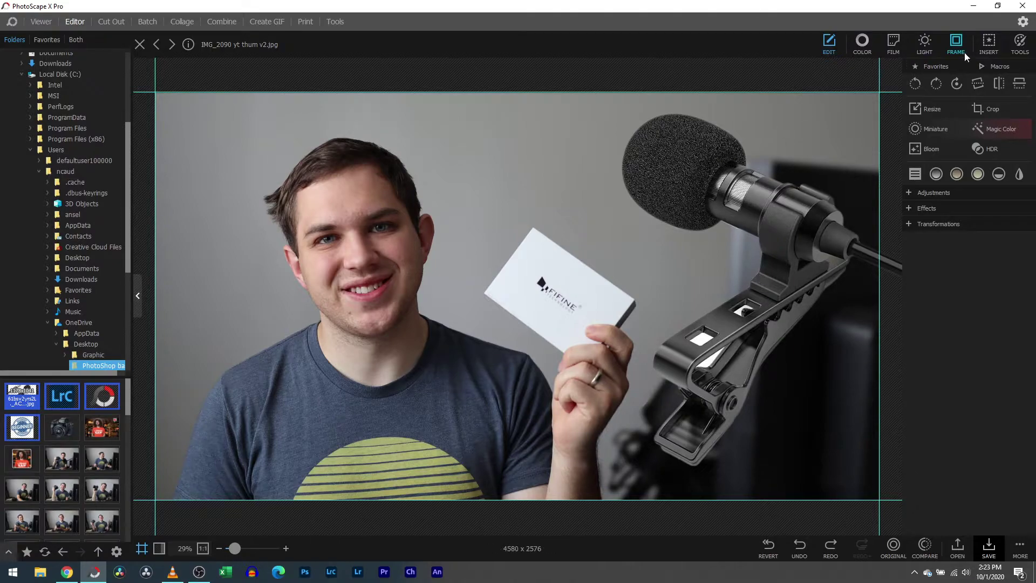
pyautogui.click(988, 44)
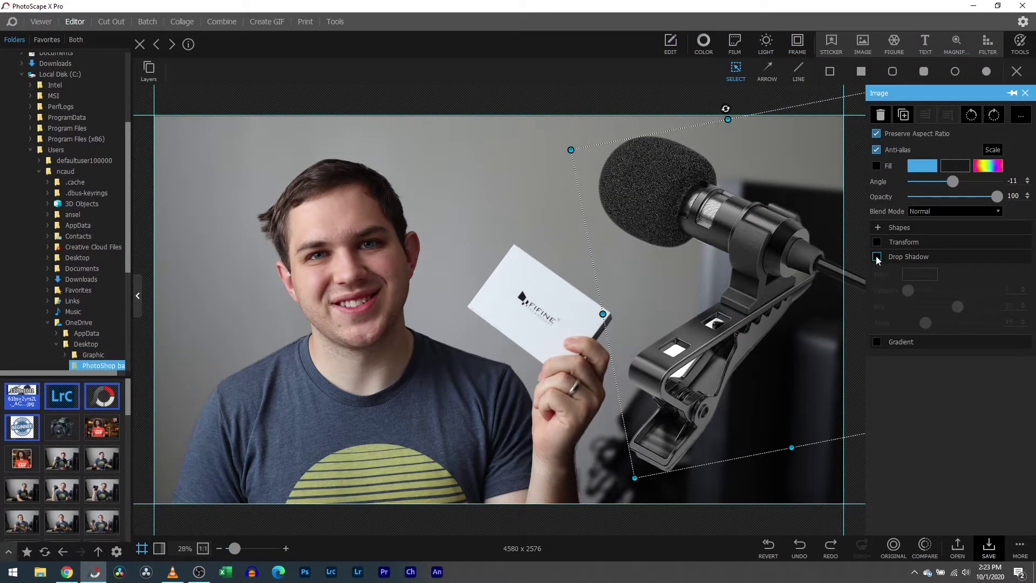
pyautogui.click(876, 257)
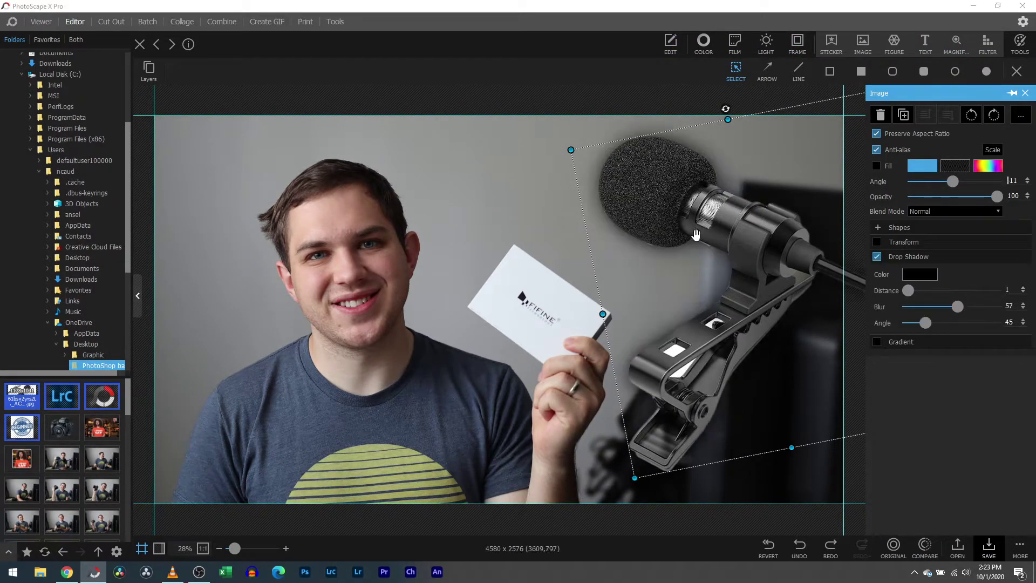
pyautogui.click(921, 275)
pyautogui.click(863, 473)
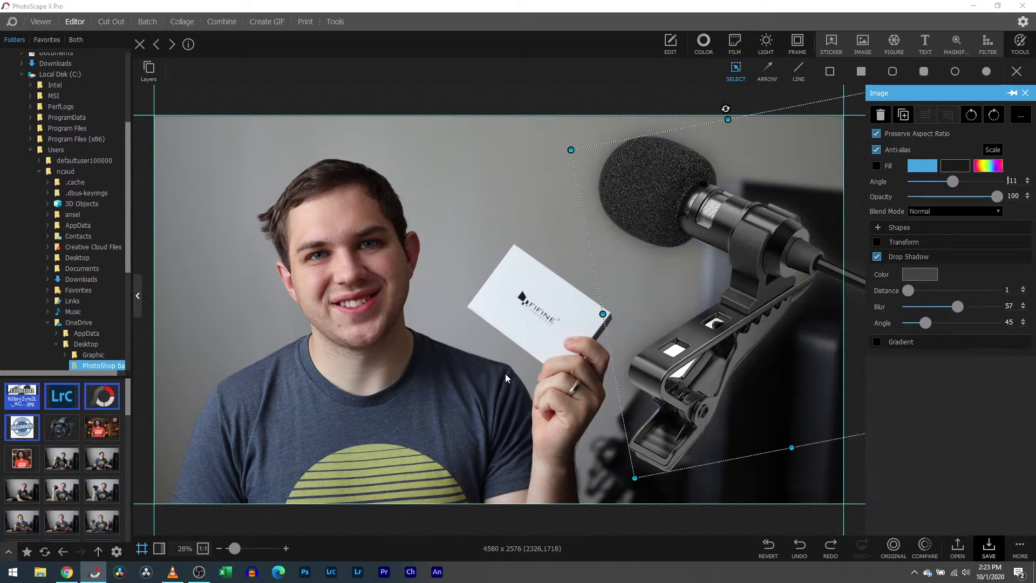
# Step: Insert the v2 FIFINE jack image, rotate it to about 75° and place it above the box
pyautogui.click(507, 233)
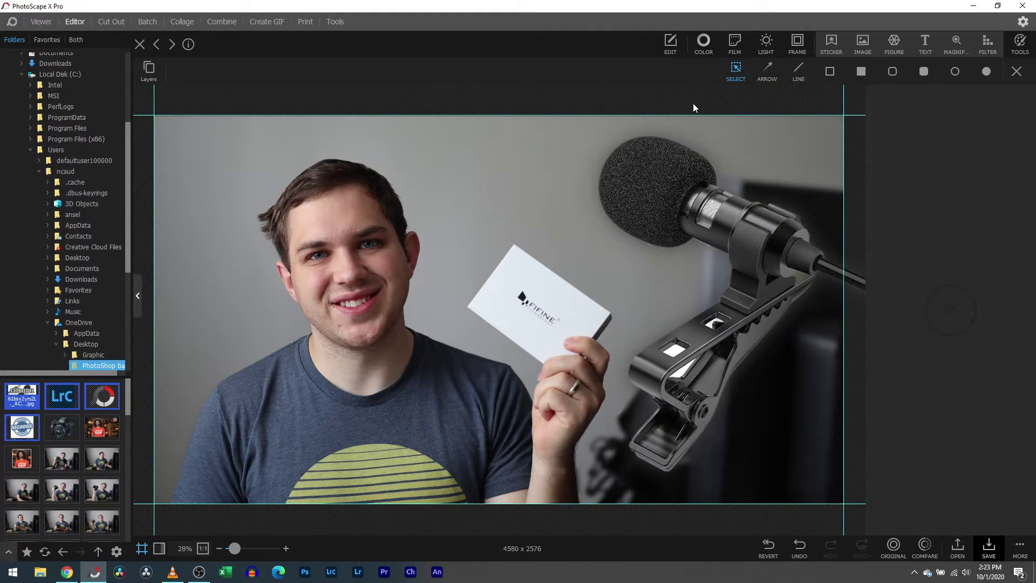
pyautogui.click(866, 44)
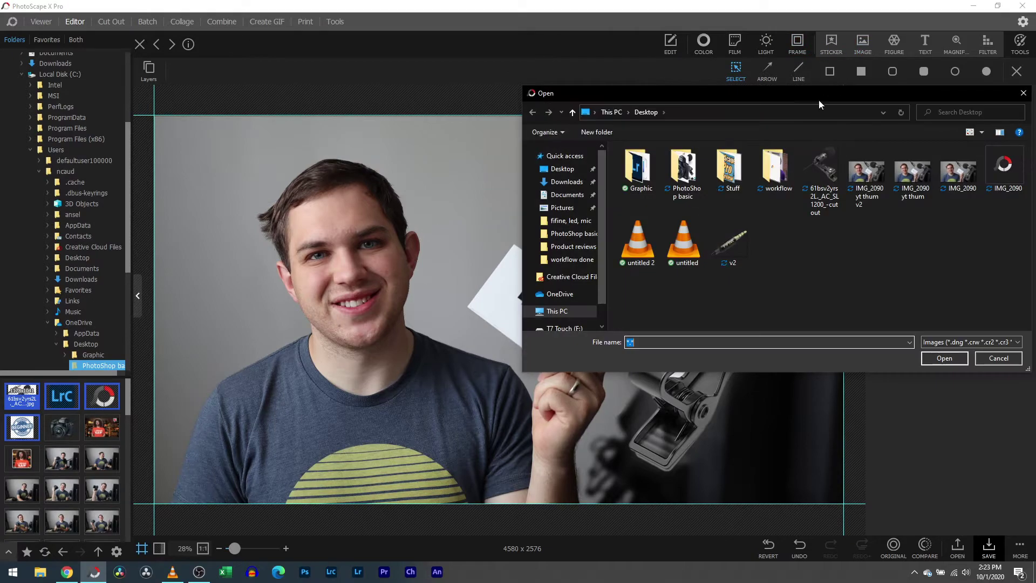
pyautogui.doubleClick(737, 241)
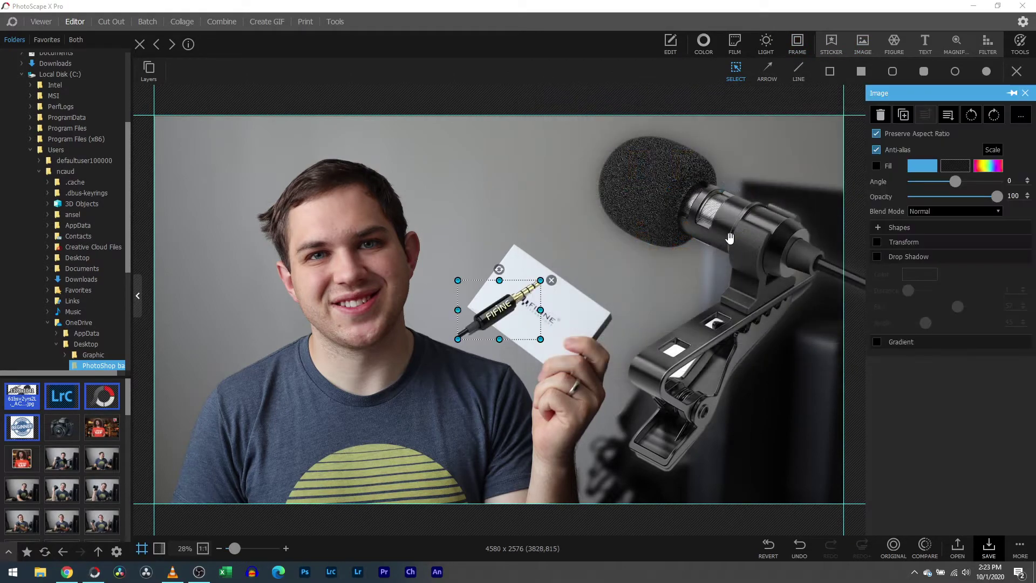
pyautogui.moveTo(457, 280); pyautogui.dragTo(238, 122)
pyautogui.moveTo(391, 111); pyautogui.dragTo(493, 203)
pyautogui.moveTo(512, 253); pyautogui.dragTo(671, 256)
pyautogui.moveTo(692, 353); pyautogui.dragTo(592, 271)
pyautogui.moveTo(492, 206); pyautogui.dragTo(517, 198)
# Step: Brush away the microphone in Cut Out, leaving only the FIFINE jack plug
pyautogui.click(105, 24)
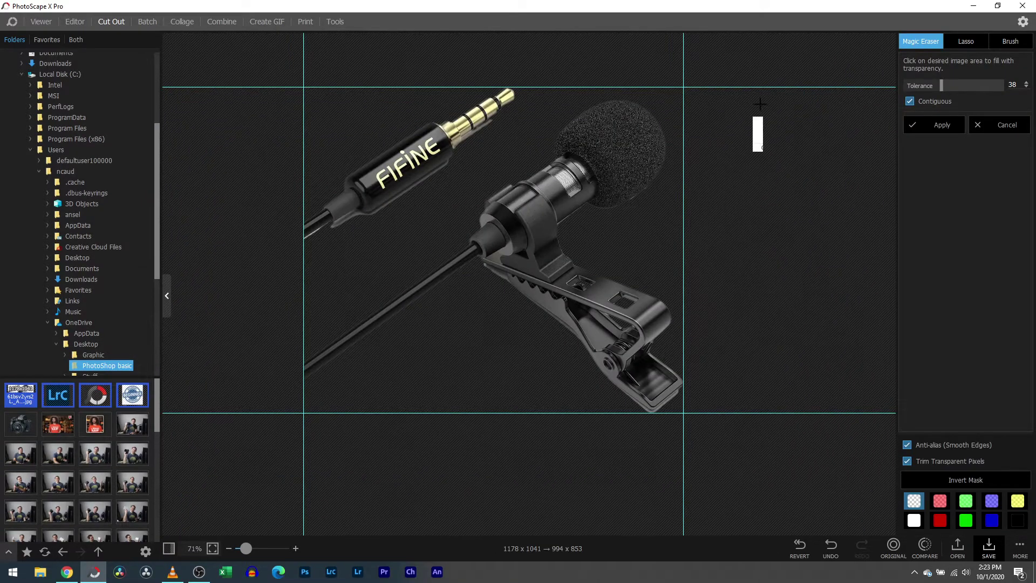
pyautogui.click(999, 44)
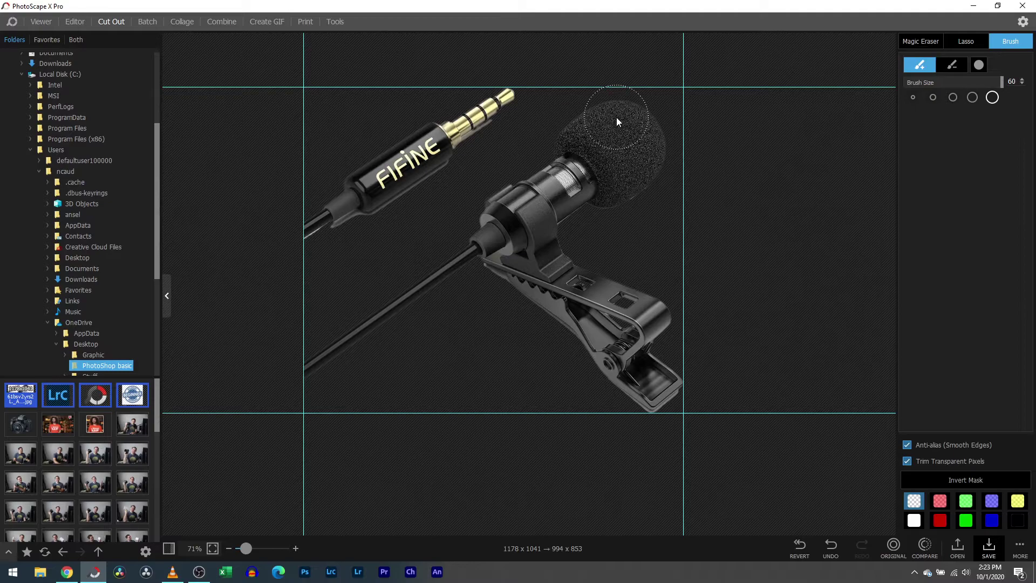
pyautogui.moveTo(616, 118)
pyautogui.mouseDown()
pyautogui.moveTo(517, 182)
pyautogui.moveTo(538, 187)
pyautogui.moveTo(525, 286)
pyautogui.moveTo(568, 355)
pyautogui.moveTo(725, 338)
pyautogui.moveTo(658, 351)
pyautogui.moveTo(670, 270)
pyautogui.moveTo(525, 196)
pyautogui.moveTo(418, 311)
pyautogui.moveTo(427, 306)
pyautogui.moveTo(668, 424)
pyautogui.mouseUp()
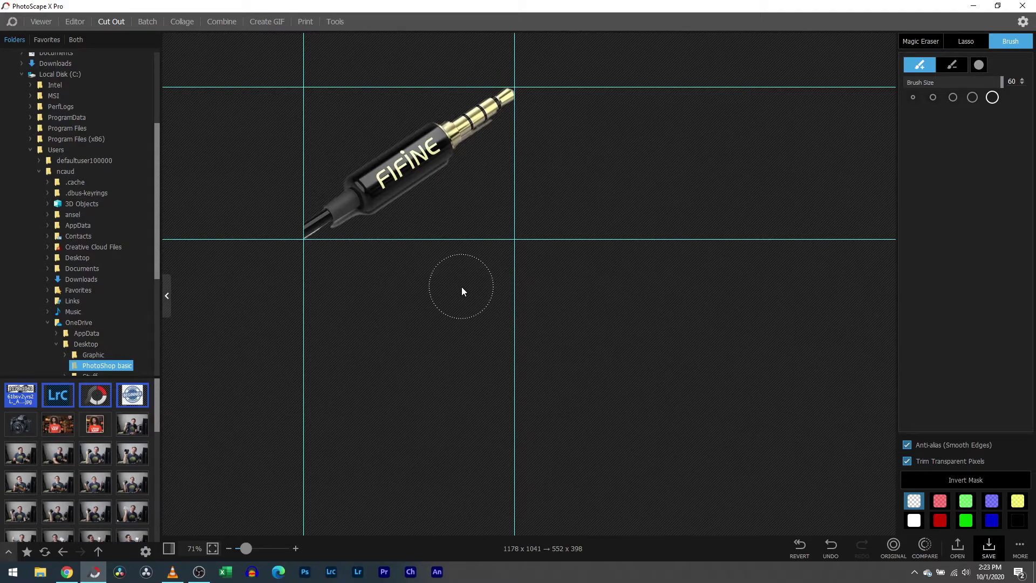
# Step: Enlarge the jack plug cutout, nudge it up-left, and deselect it
pyautogui.click(69, 21)
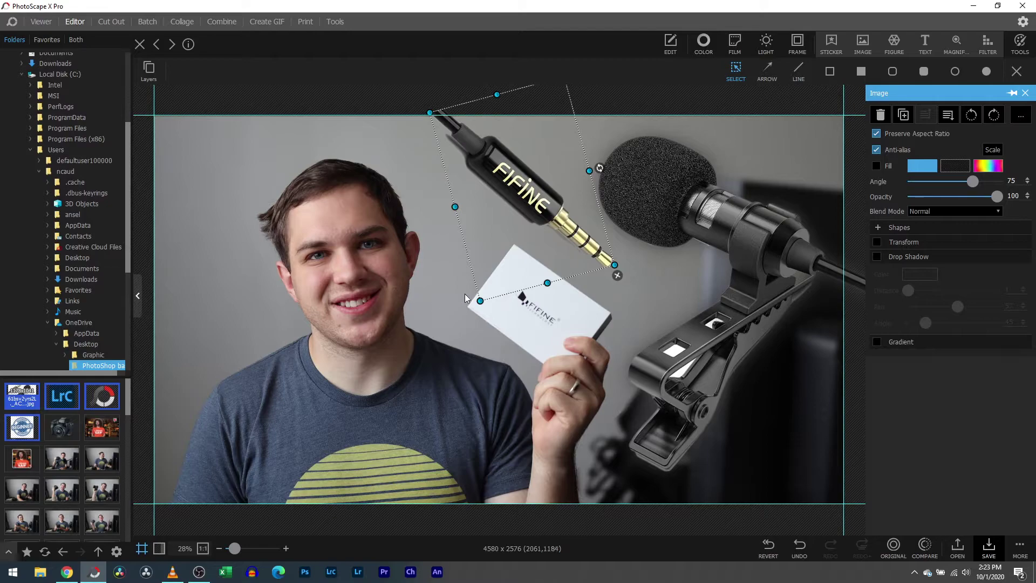
pyautogui.moveTo(479, 300); pyautogui.dragTo(467, 313)
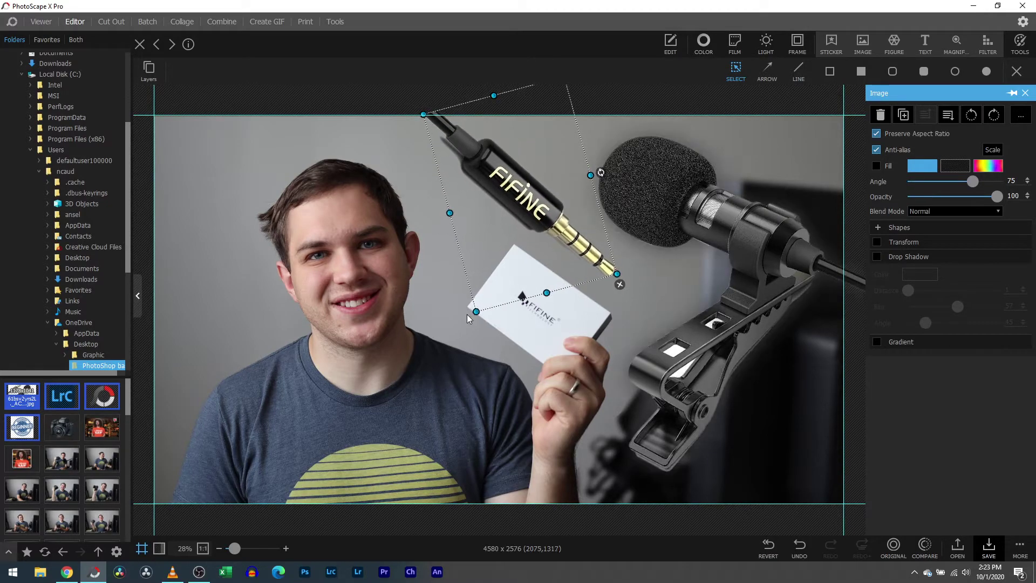
pyautogui.moveTo(513, 228); pyautogui.dragTo(511, 227)
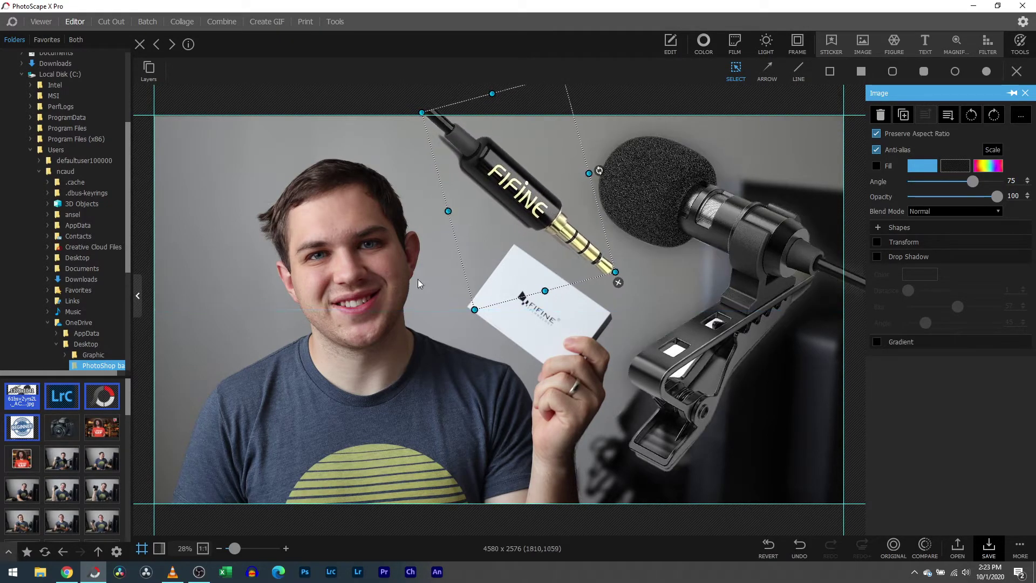
pyautogui.click(404, 396)
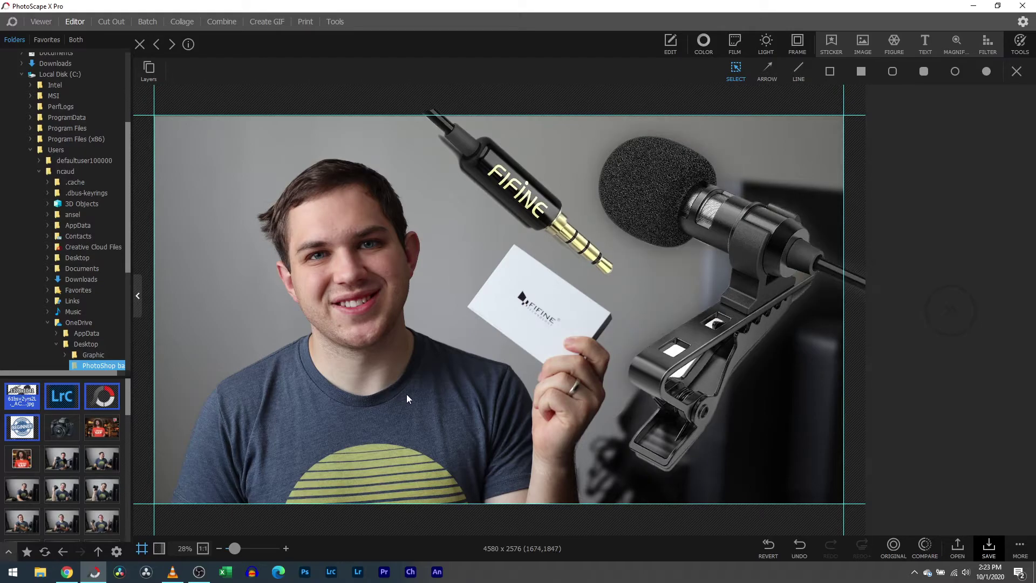
# Step: Apply the Kinsfolk film filter to the whole thumbnail
pyautogui.click(735, 47)
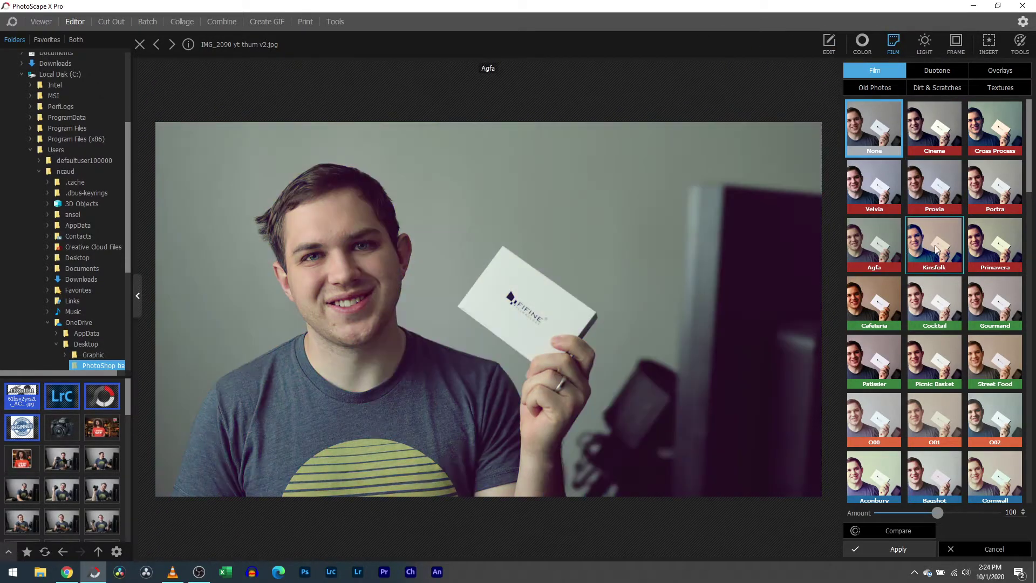
pyautogui.click(940, 245)
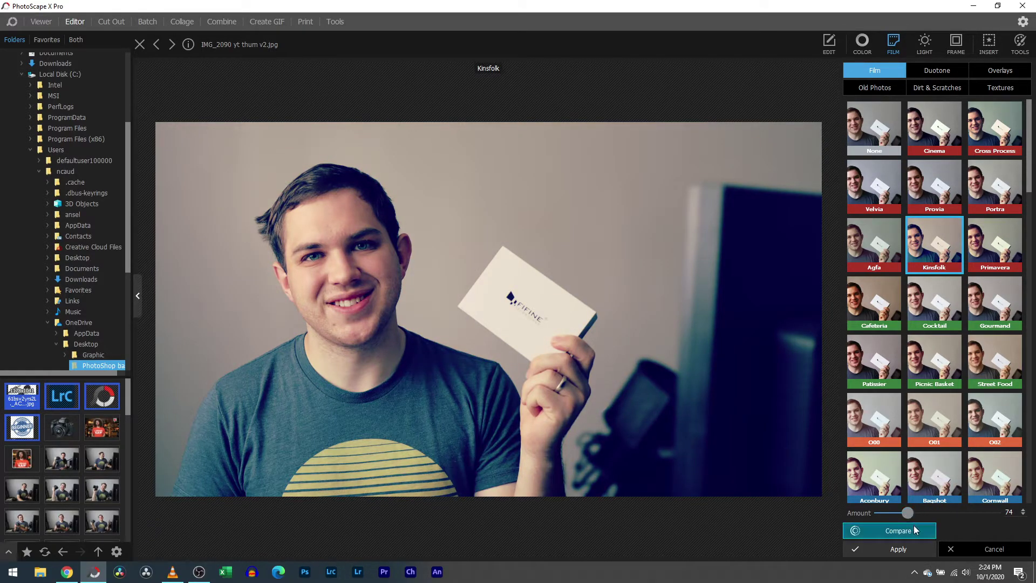
pyautogui.click(898, 549)
pyautogui.click(893, 545)
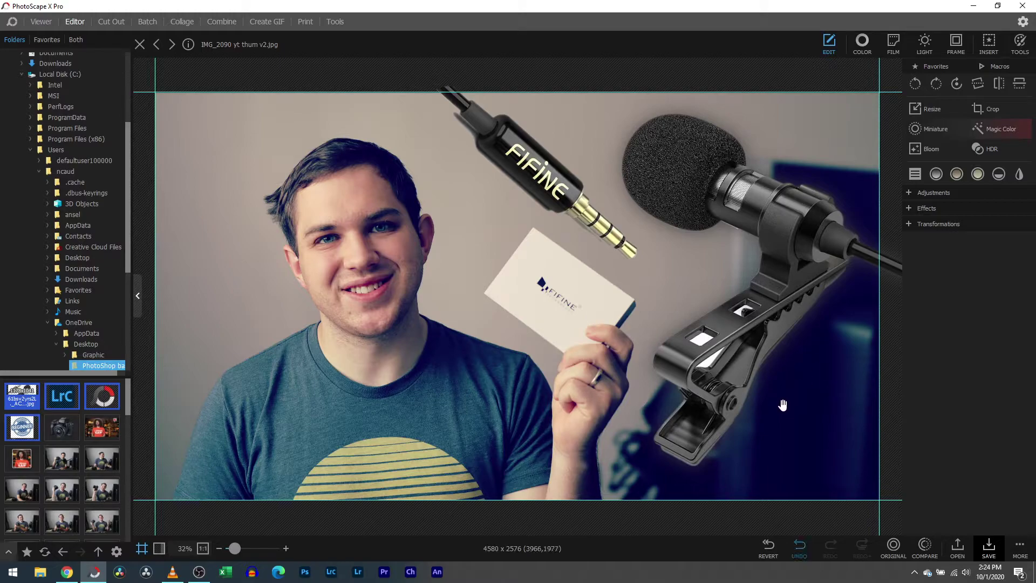
# Step: Undo the Kinsfolk filter and give the FIFINE jack cutout a drop shadow
pyautogui.hotkey('ctrl', 'z')
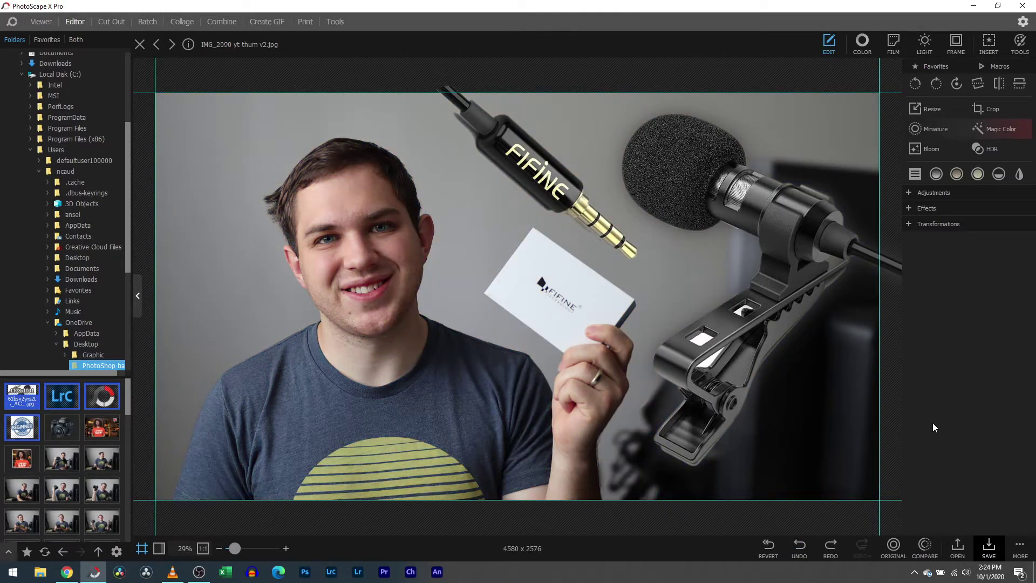
pyautogui.doubleClick(525, 153)
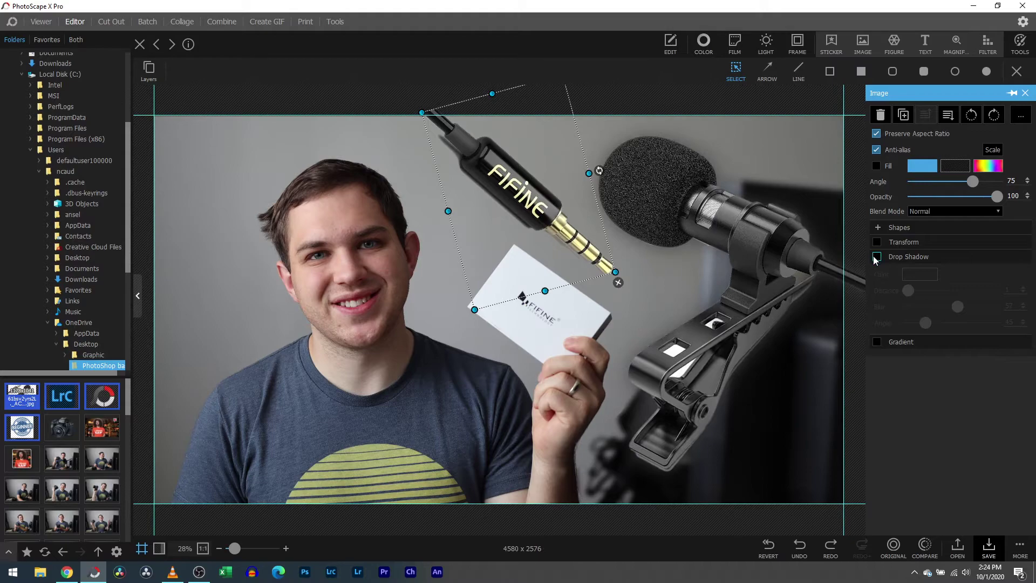
pyautogui.click(876, 257)
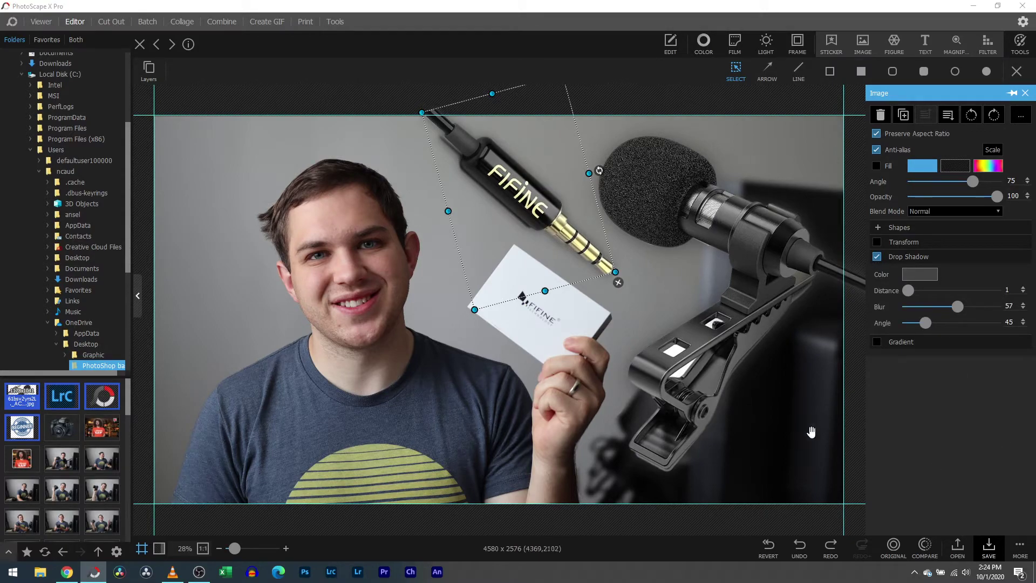
pyautogui.click(536, 457)
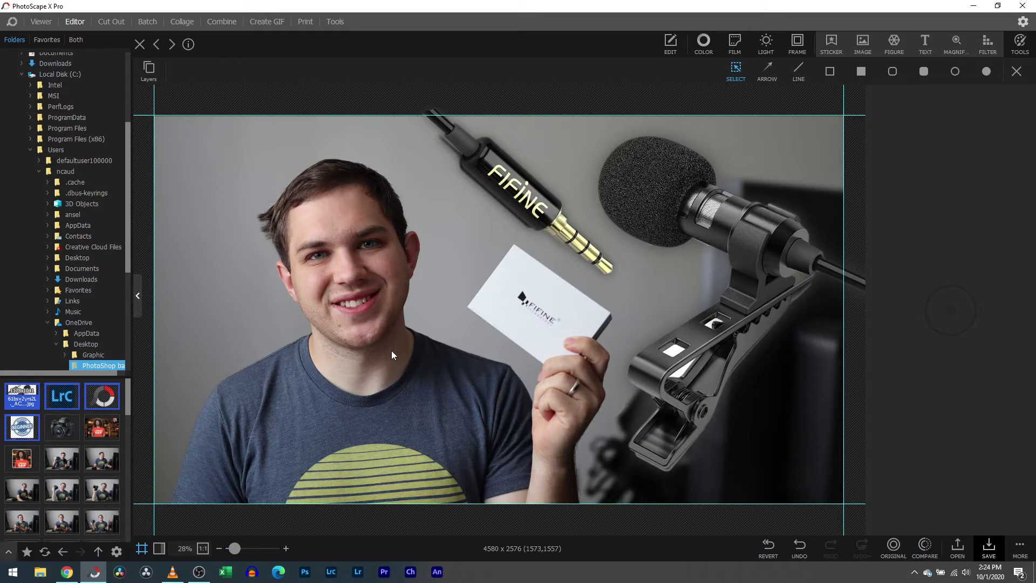
# Step: Open a new Chrome tab, check the YouTube Studio and channel tabs, then minimize Chrome
pyautogui.click(67, 571)
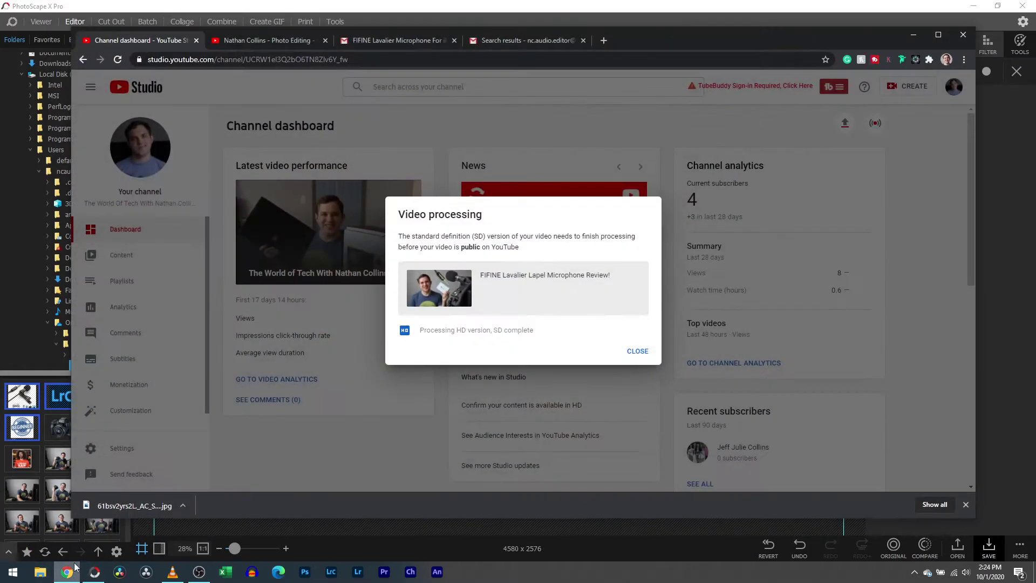
pyautogui.click(603, 41)
pyautogui.write('amazon.com')
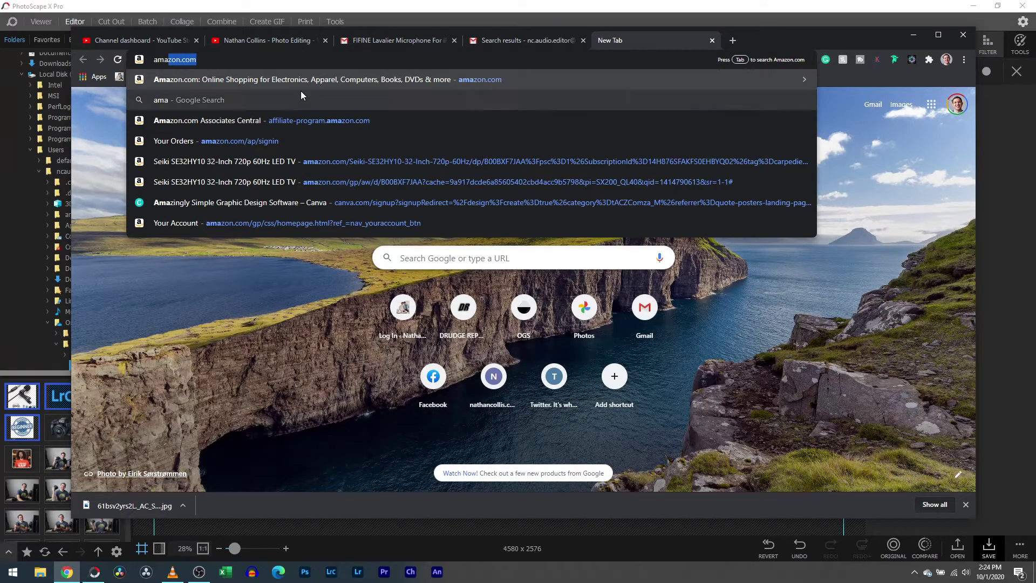
pyautogui.click(151, 41)
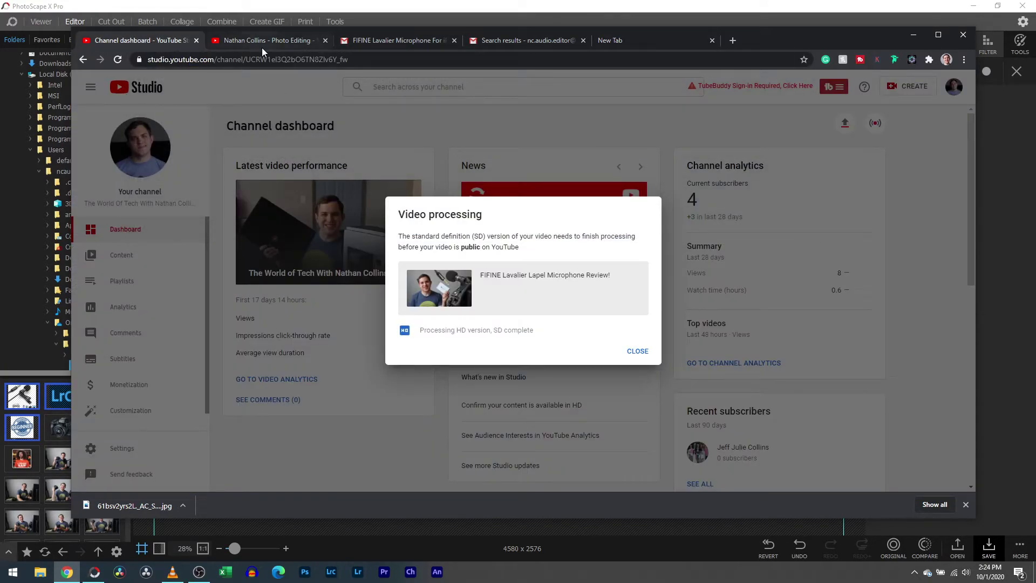
pyautogui.click(263, 41)
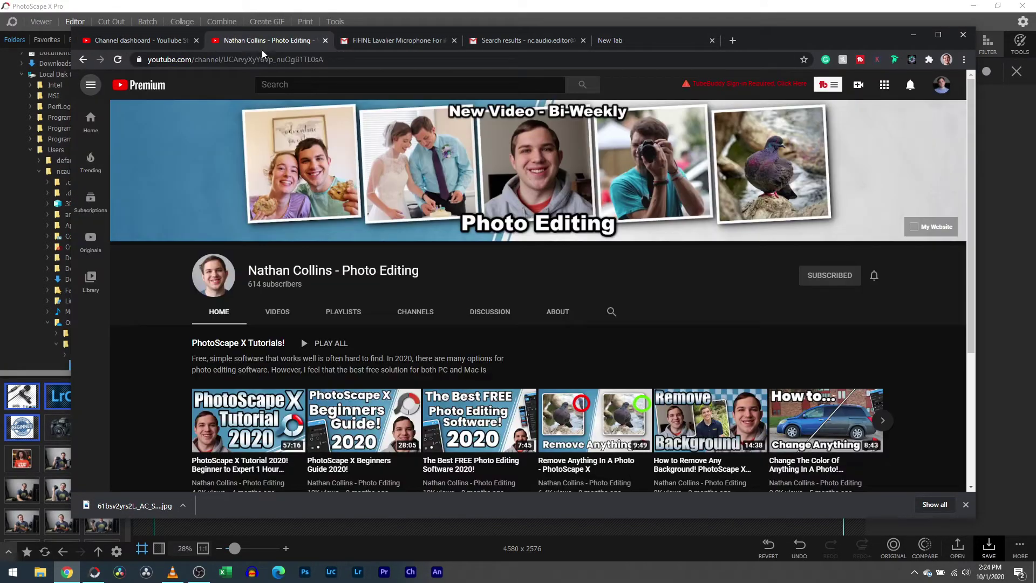
pyautogui.click(910, 40)
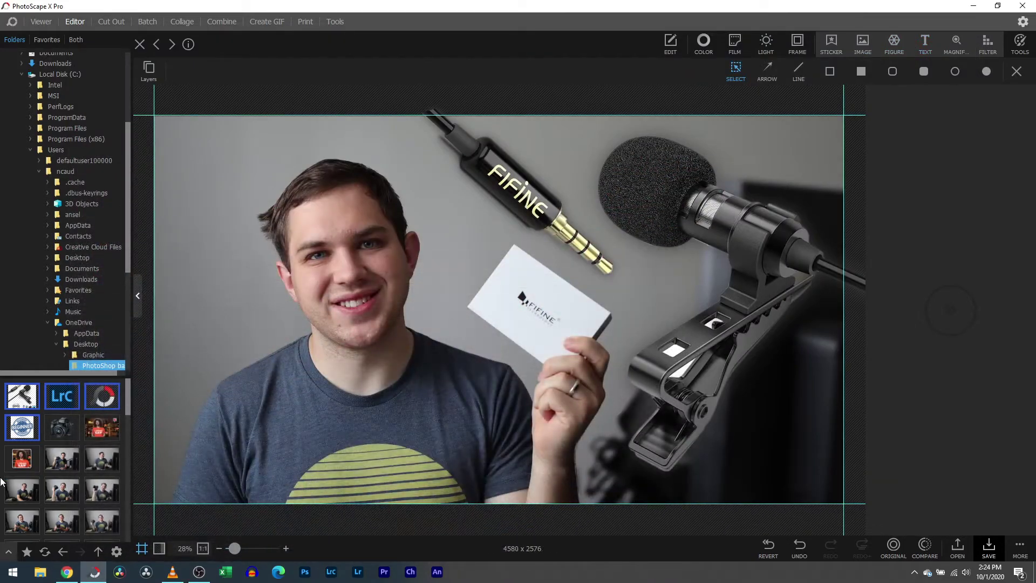
# Step: Load the lavalier mic product photo, discarding the unsaved thumbnail
pyautogui.click(16, 396)
pyautogui.click(518, 296)
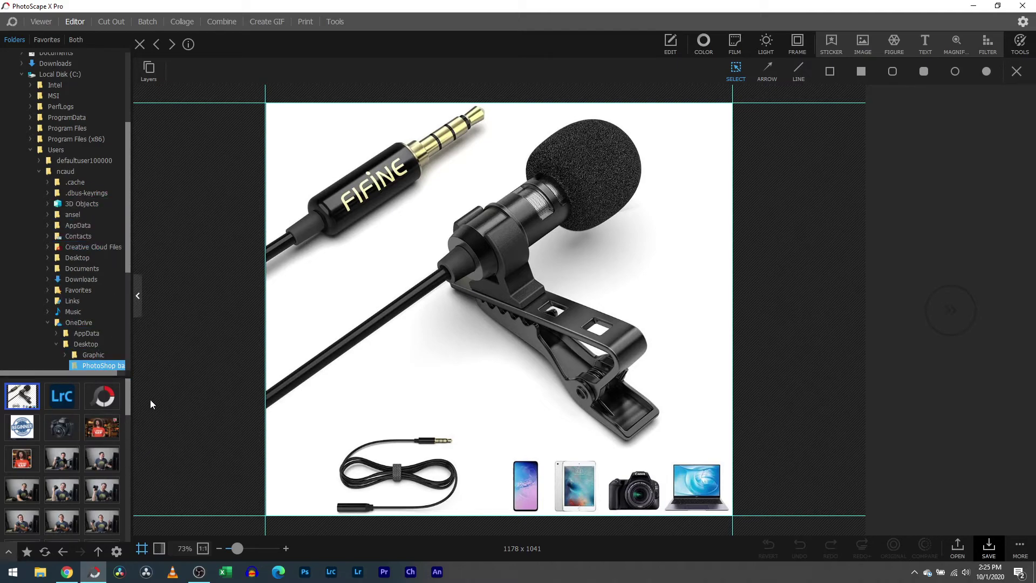
pyautogui.click(974, 6)
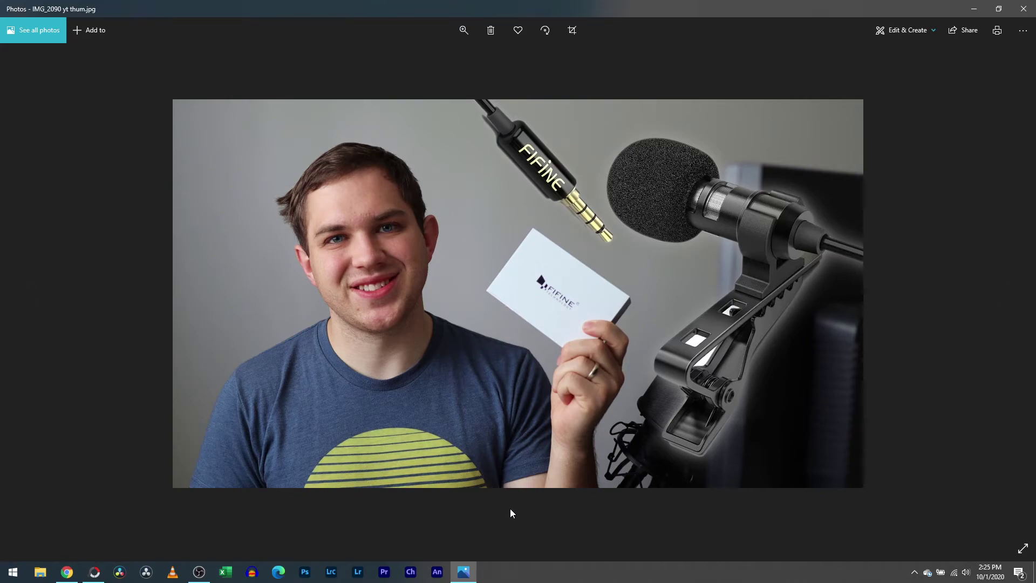
# Step: Reopen the finished IMG_2090.jpg from the Desktop folder in PhotoScape's editor, showing basic tools
pyautogui.click(974, 8)
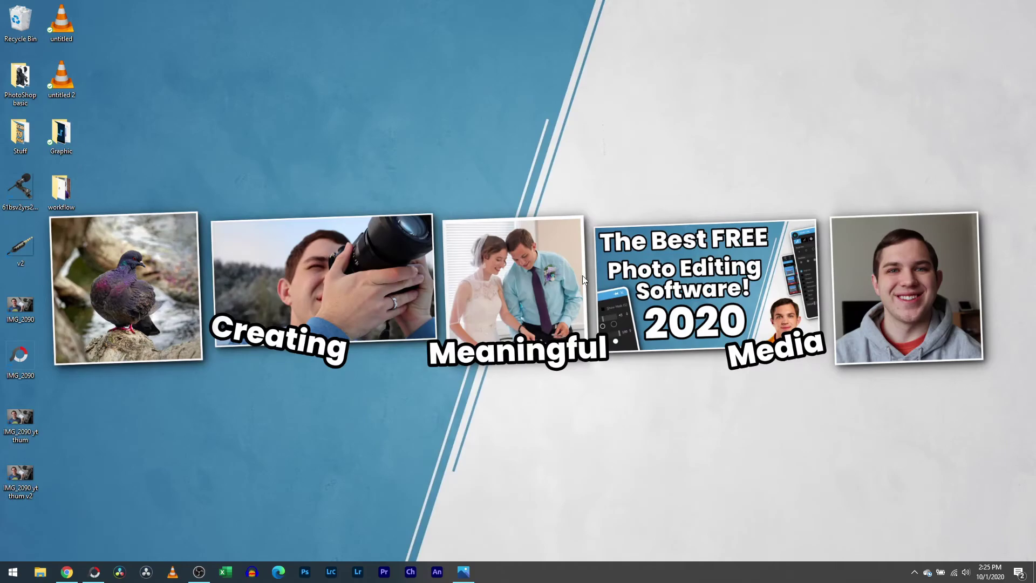
pyautogui.click(94, 571)
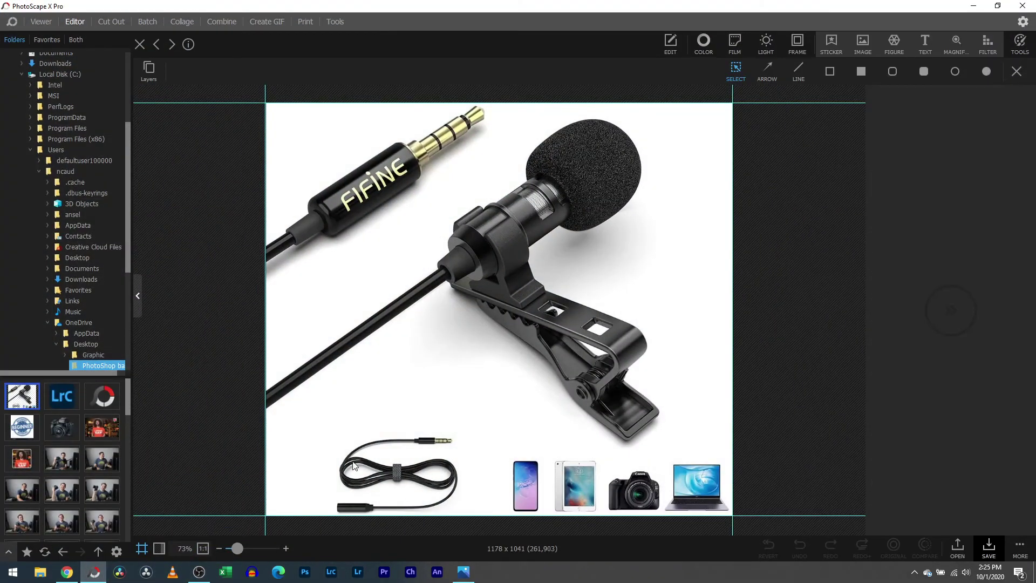
pyautogui.scroll(-3, 94, 458)
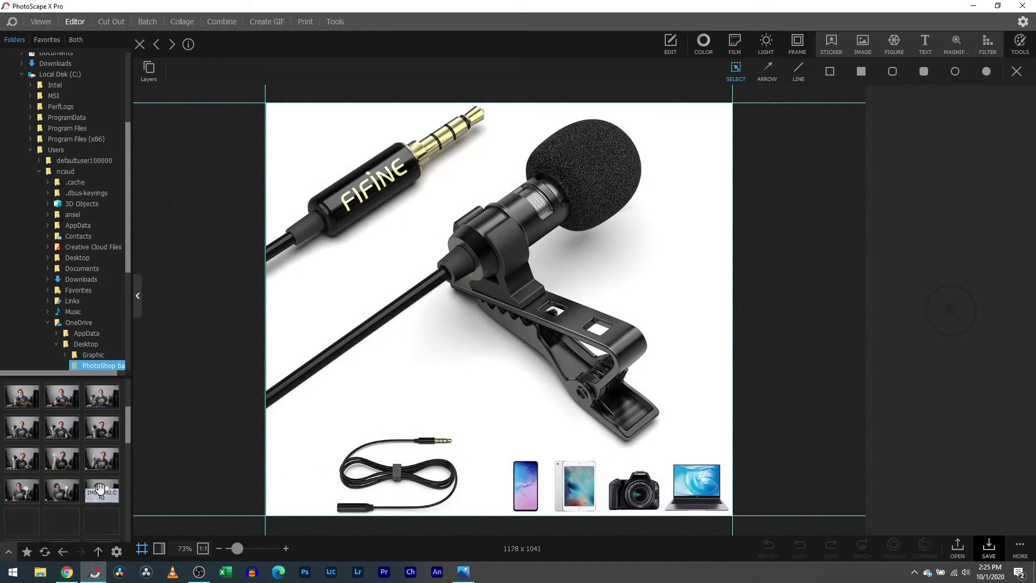
pyautogui.click(98, 551)
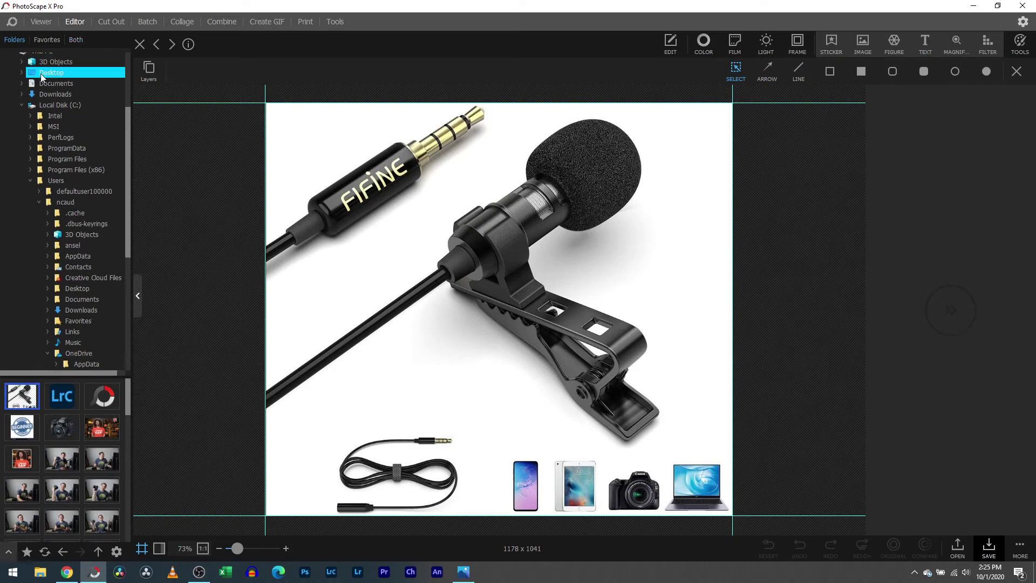
pyautogui.click(61, 396)
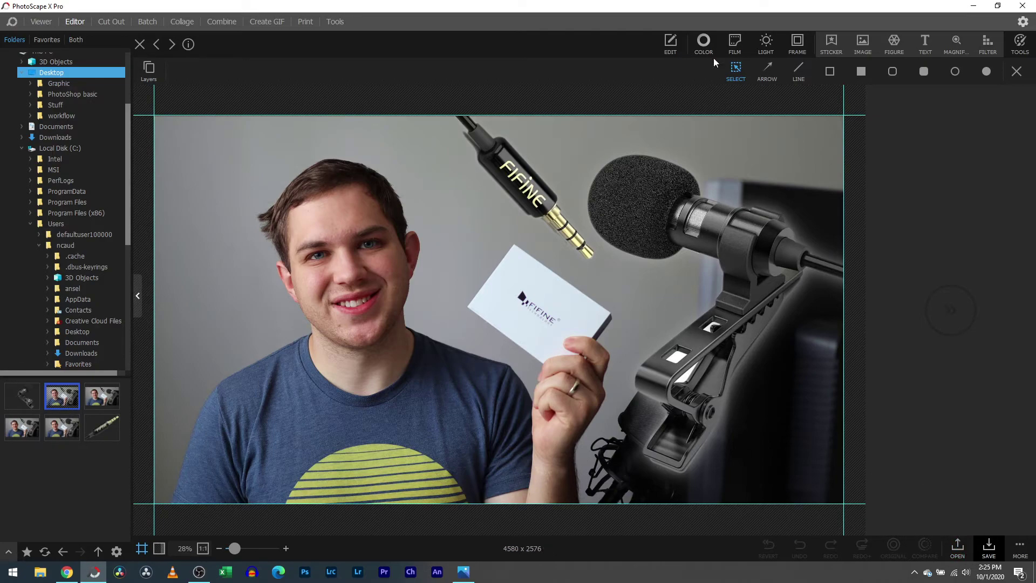
pyautogui.click(670, 43)
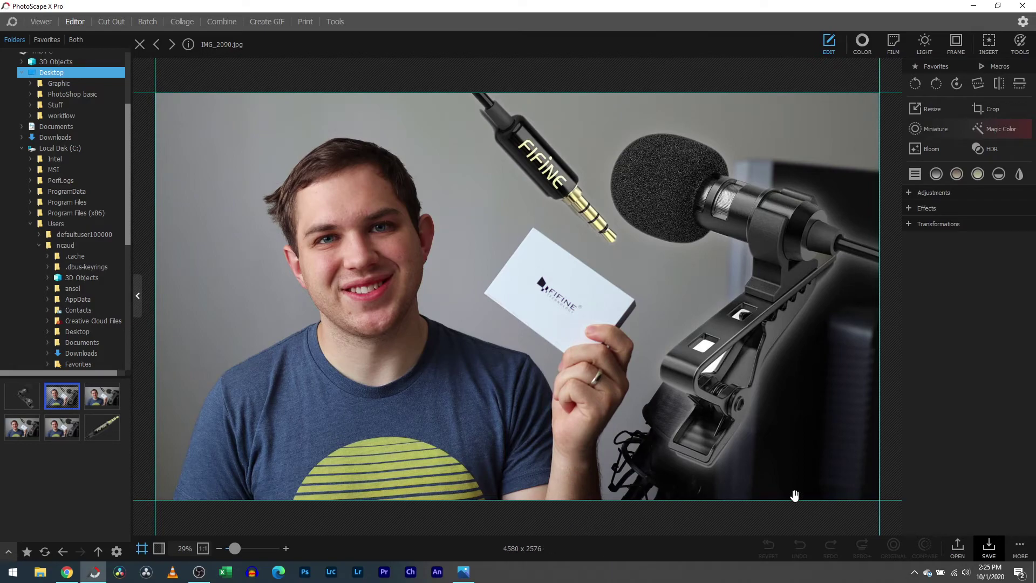
# Step: Resize the thumbnail from 4580 x 2576 to 1280 x 720 pixels
pyautogui.click(923, 109)
pyautogui.moveTo(967, 156); pyautogui.dragTo(918, 158)
pyautogui.write('720')
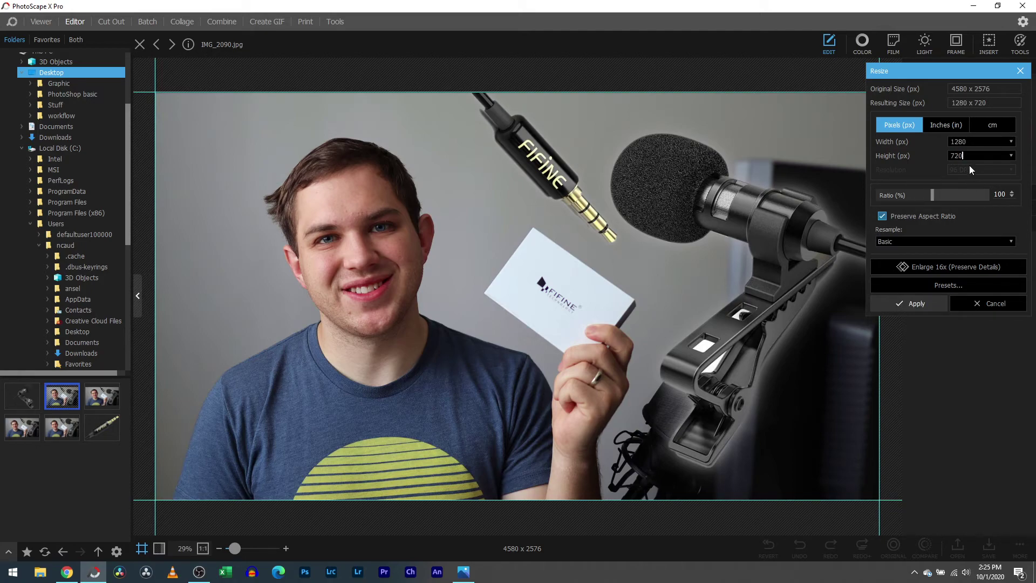
pyautogui.click(923, 304)
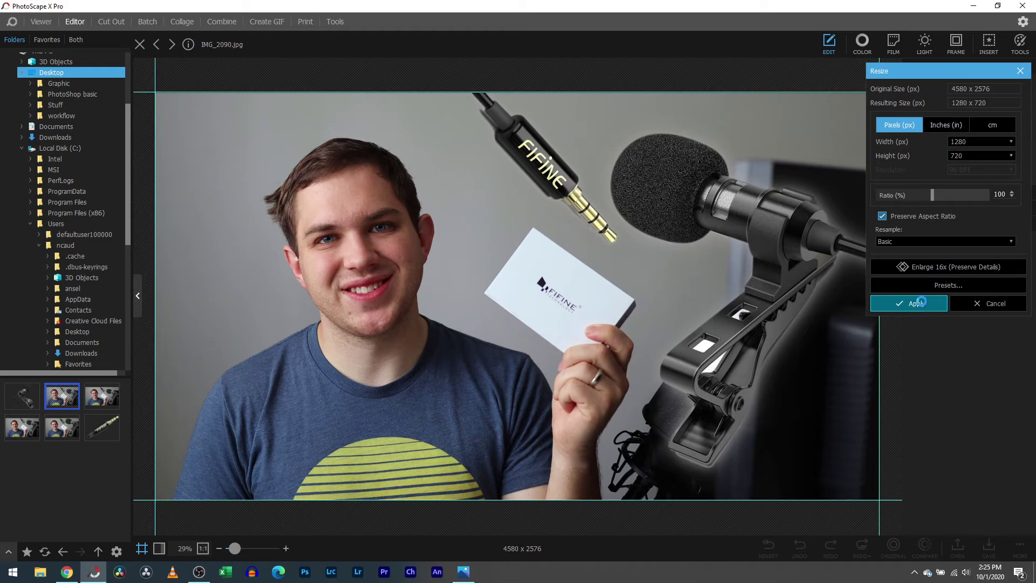
# Step: Start a Save As, cancel it, and bring the YouTube browser window forward
pyautogui.click(989, 546)
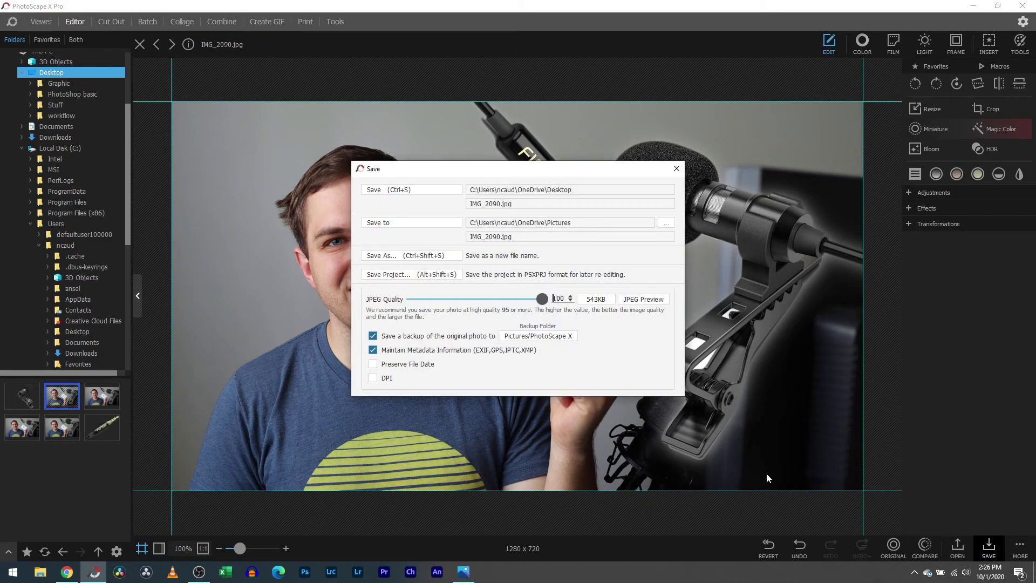
pyautogui.click(421, 255)
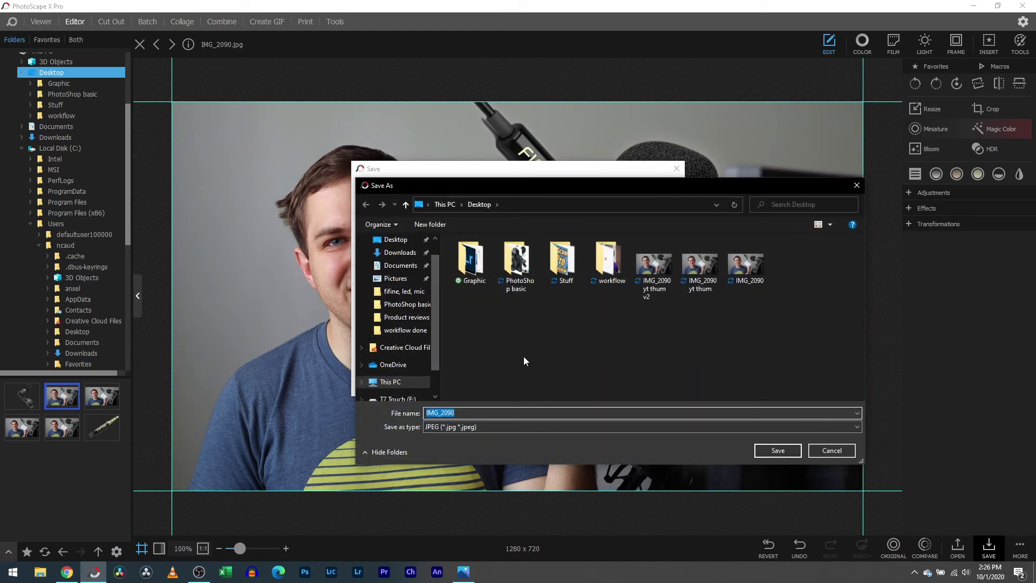
pyautogui.click(824, 450)
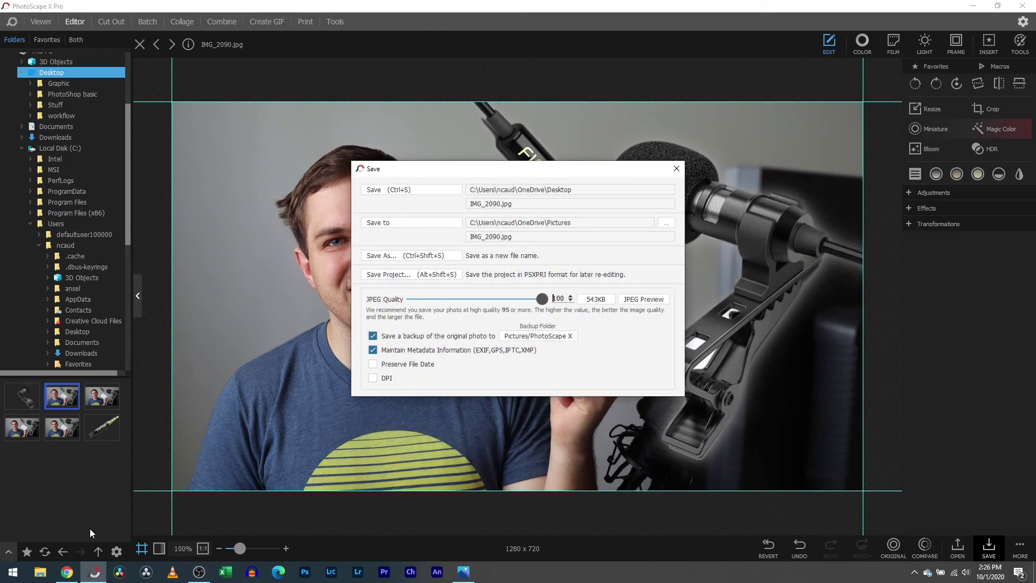
pyautogui.click(67, 571)
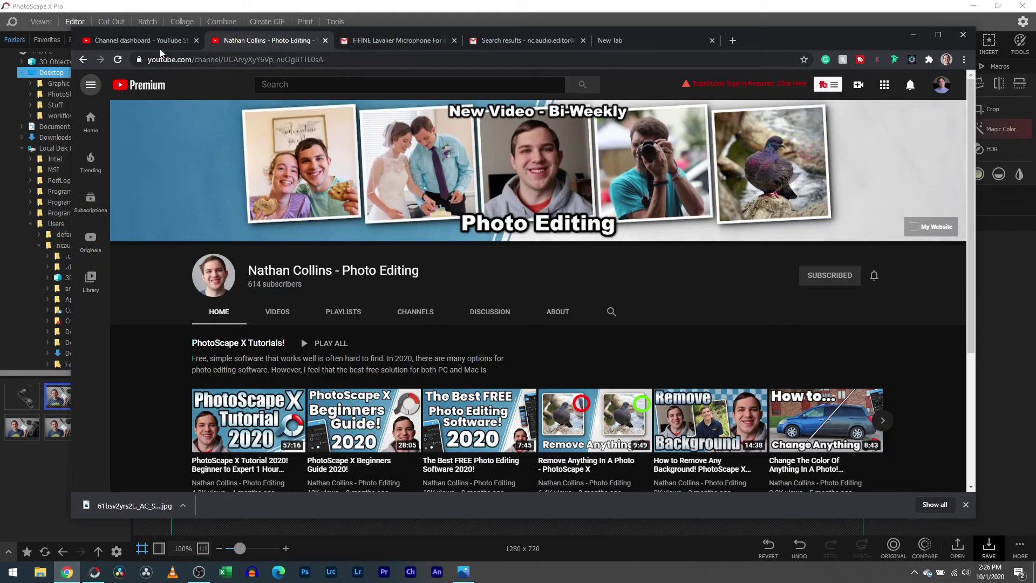
# Step: Show the YouTube Studio channel dashboard, then pick an option from the OBS tray icon menu
pyautogui.click(154, 40)
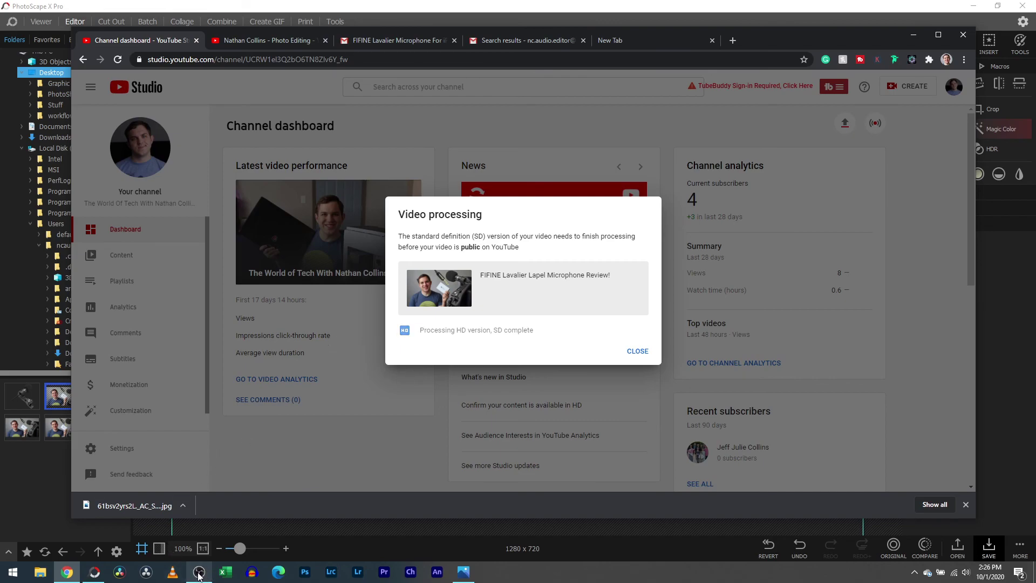
pyautogui.click(913, 572)
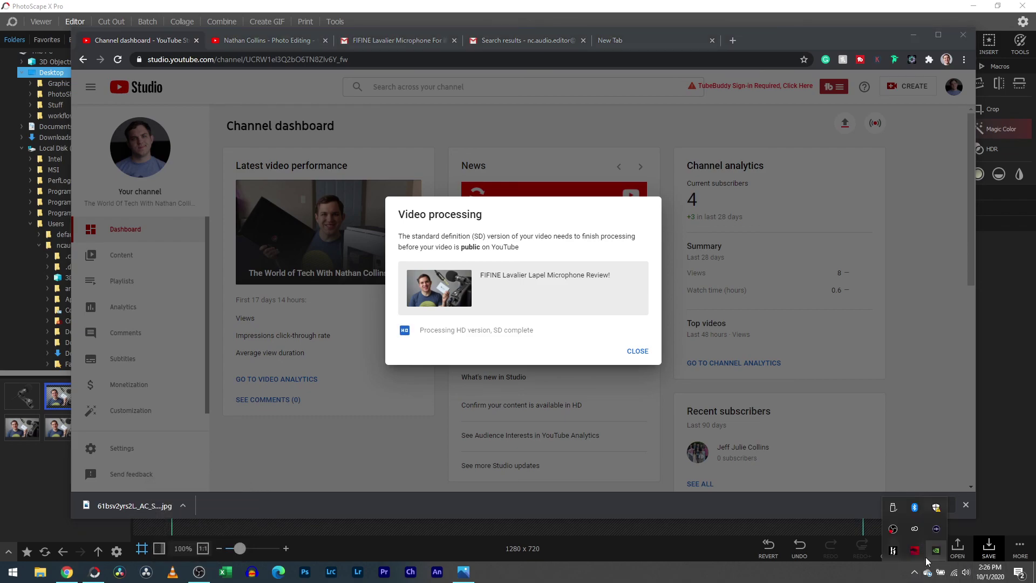
pyautogui.rightClick(893, 529)
pyautogui.click(937, 505)
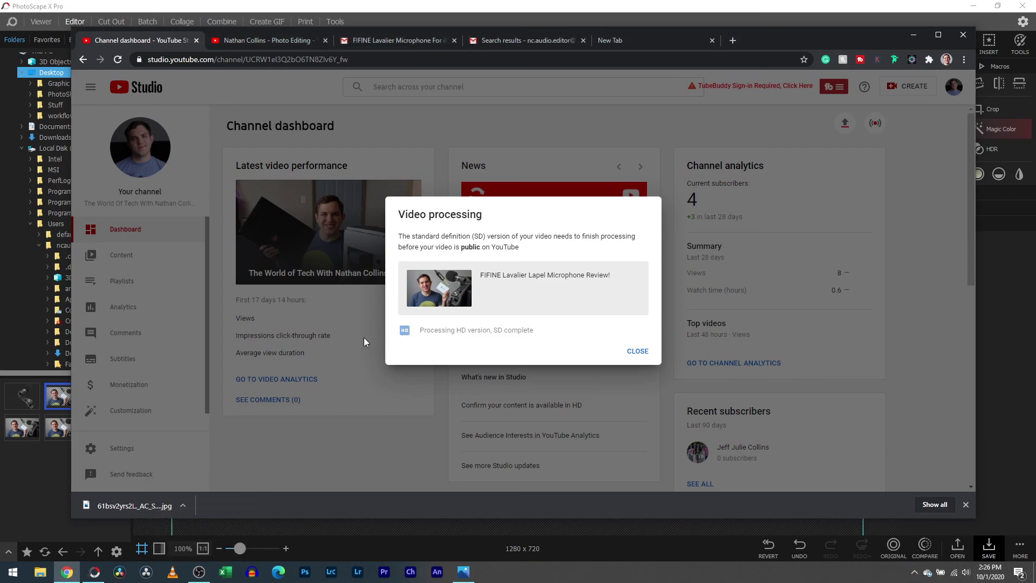